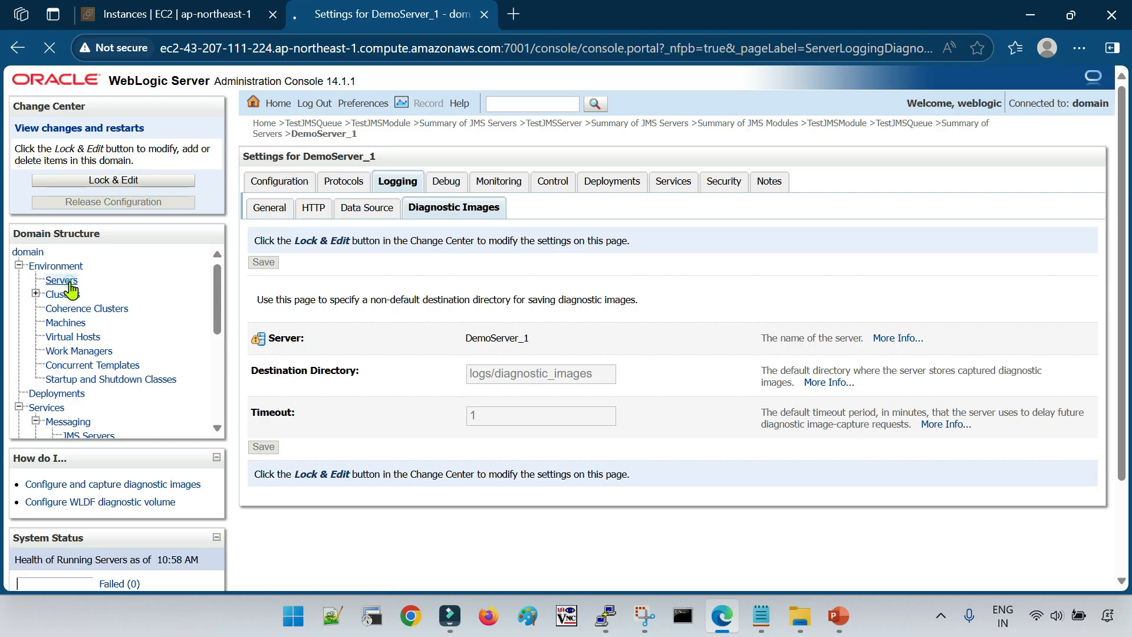
Open DemoServer_1's general logging settings and examine the log file name
left_click(341, 464)
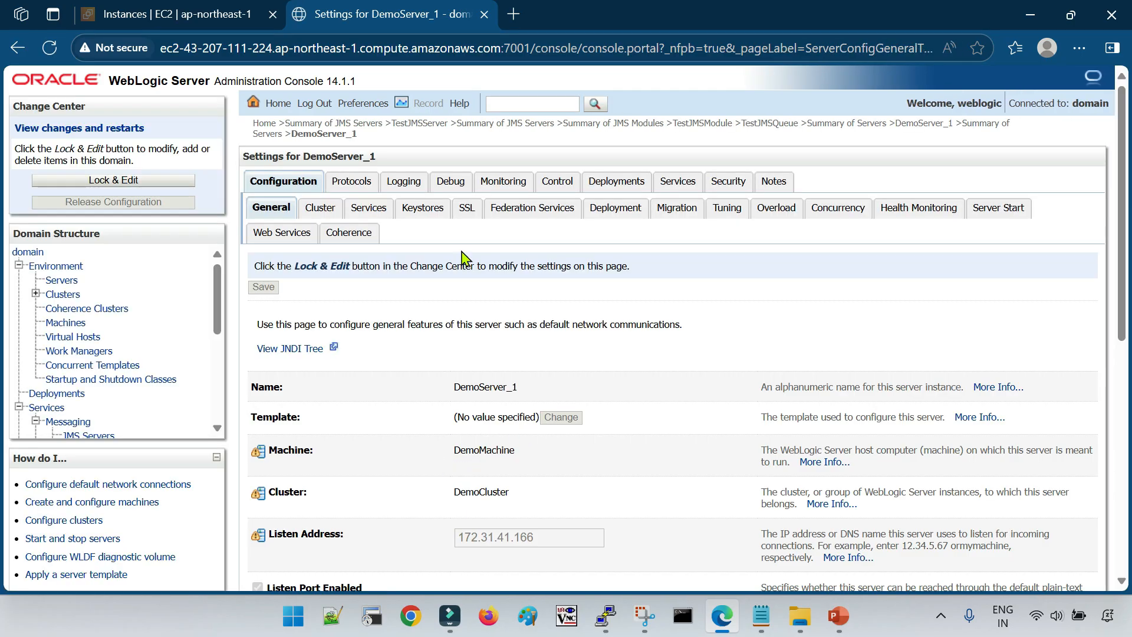
left_click(405, 184)
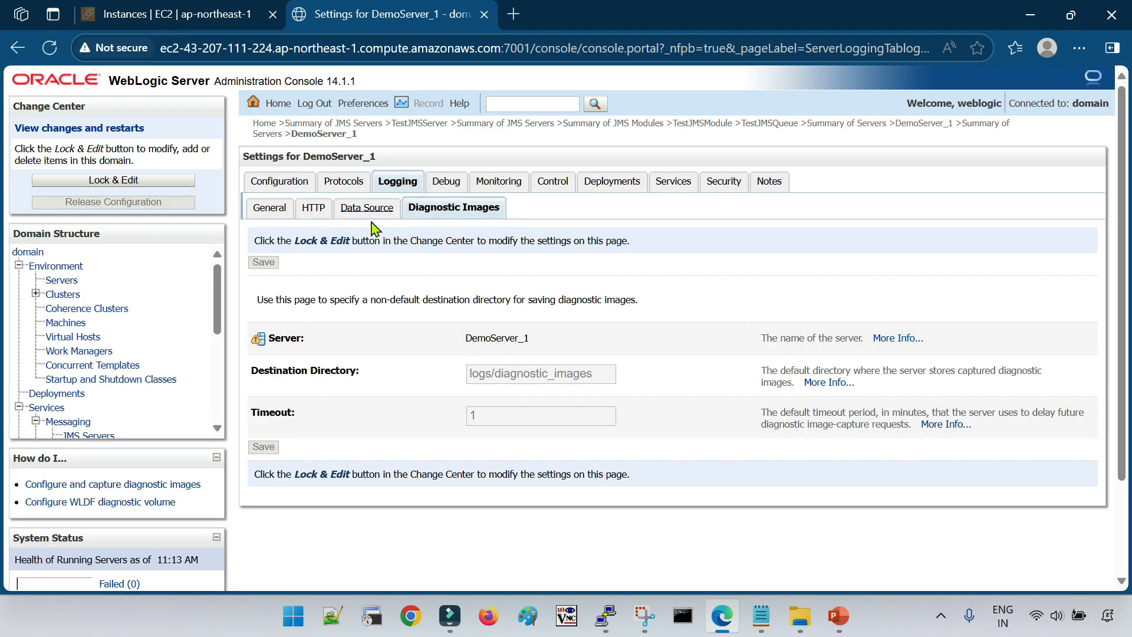
left_click_drag(430, 210, 513, 213)
left_click(513, 220)
left_click(277, 212)
scroll(514, 450, "down", 3)
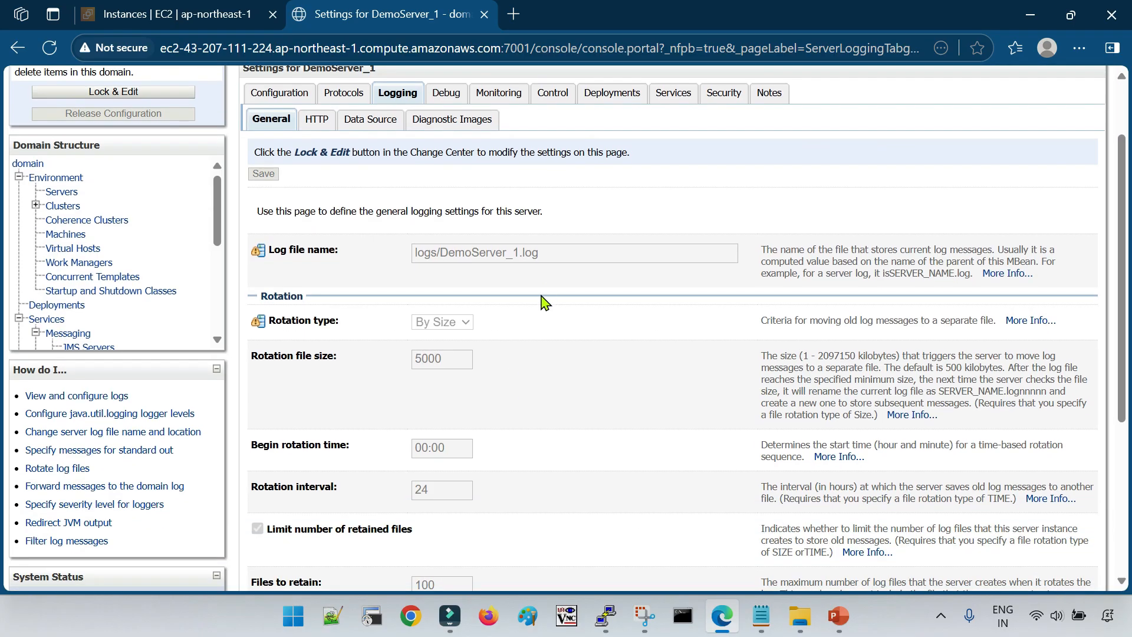
left_click_drag(551, 254, 403, 258)
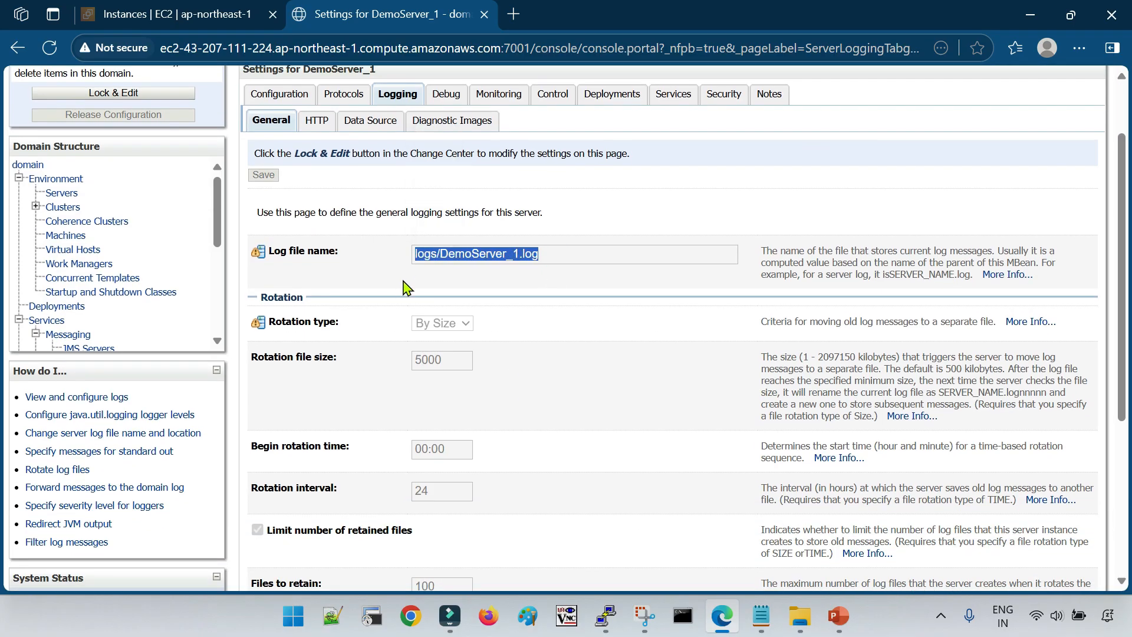
Open DemoServer_1's HTTP logging settings and examine the access log file name
scroll(404, 258, "up", 3)
left_click(313, 207)
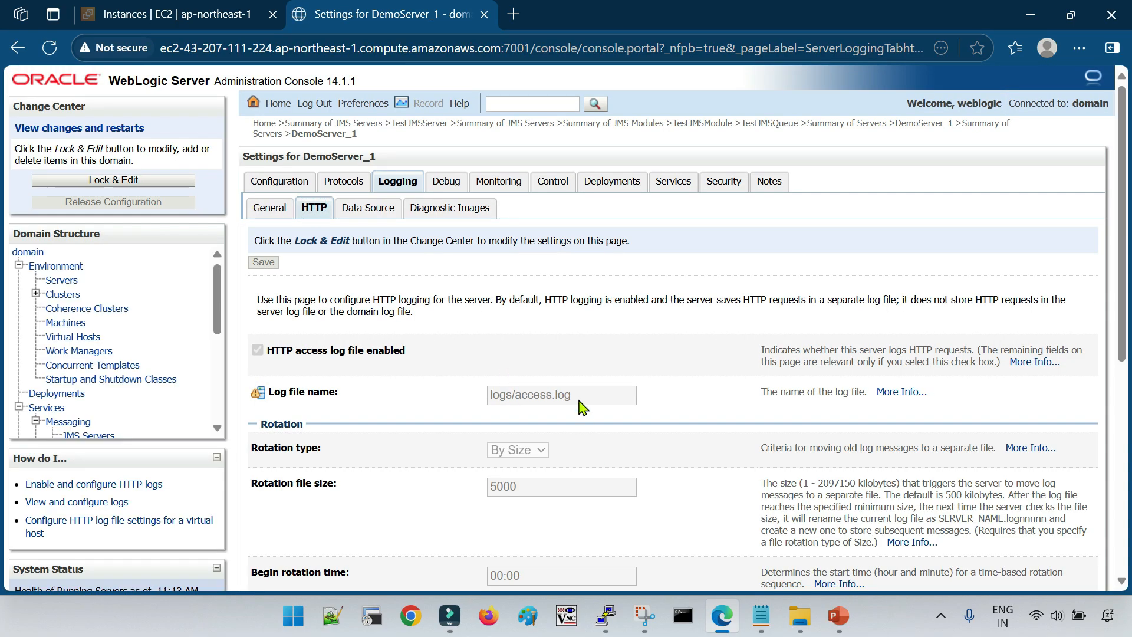
left_click_drag(582, 394, 478, 395)
left_click(446, 242)
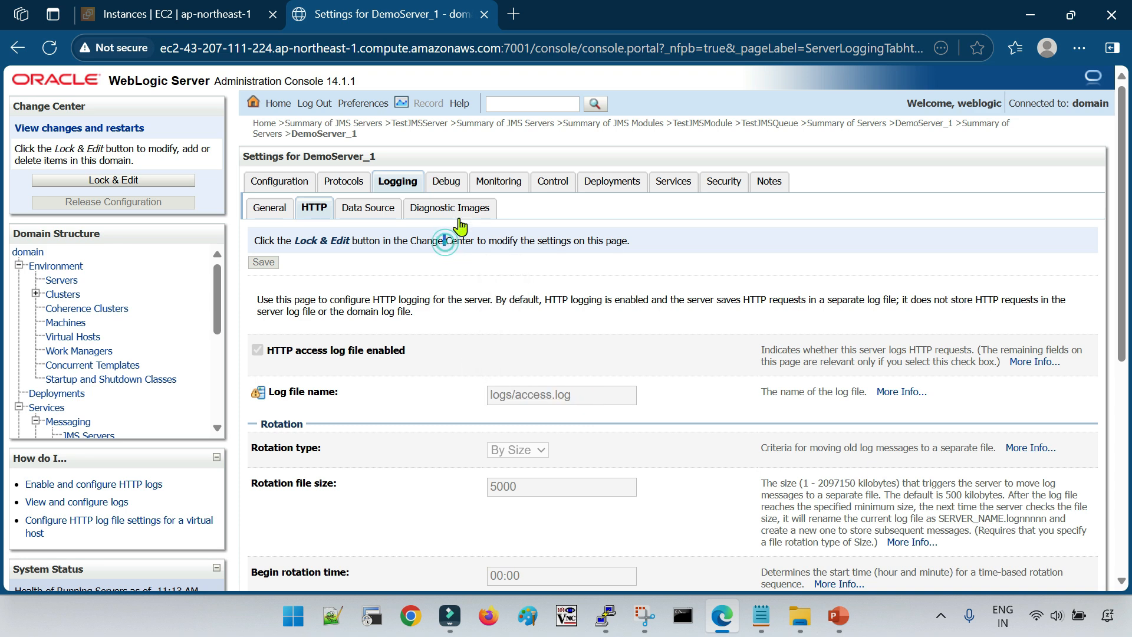
Check the destination directory in DemoServer_1's diagnostic image logging settings and copy its path
left_click(454, 210)
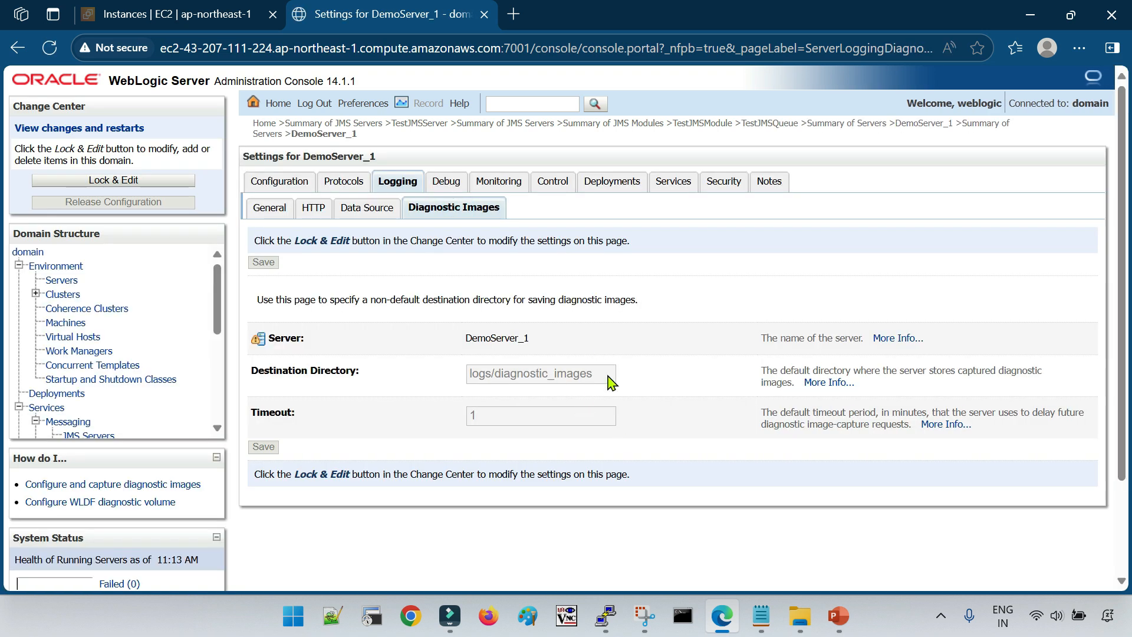
left_click_drag(607, 378, 471, 374)
left_click(598, 424)
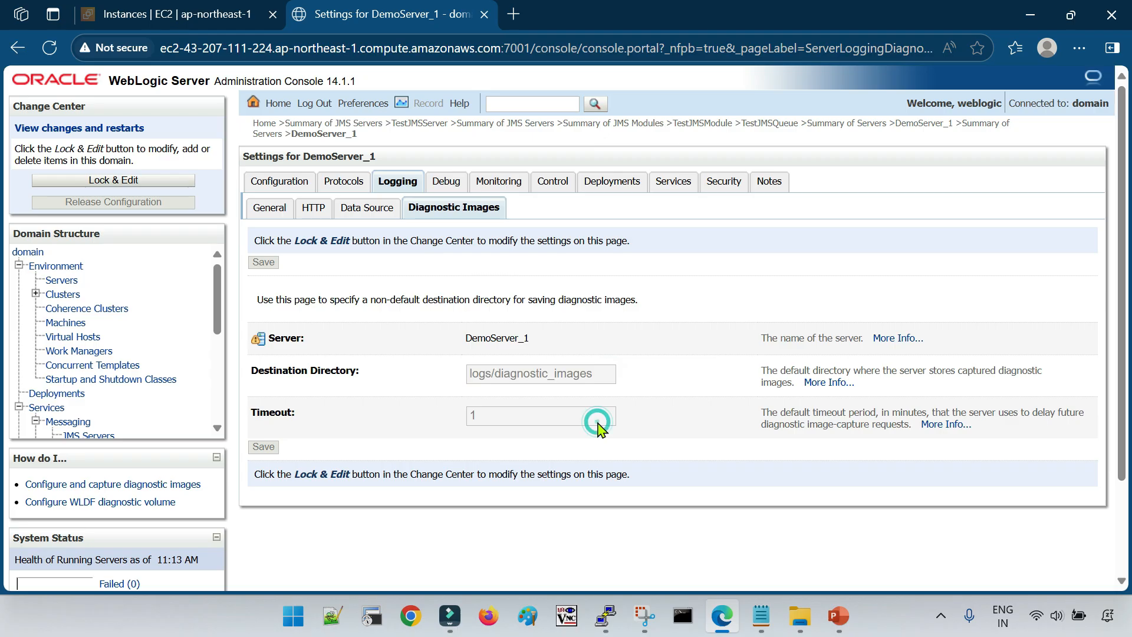
left_click_drag(601, 372, 461, 376)
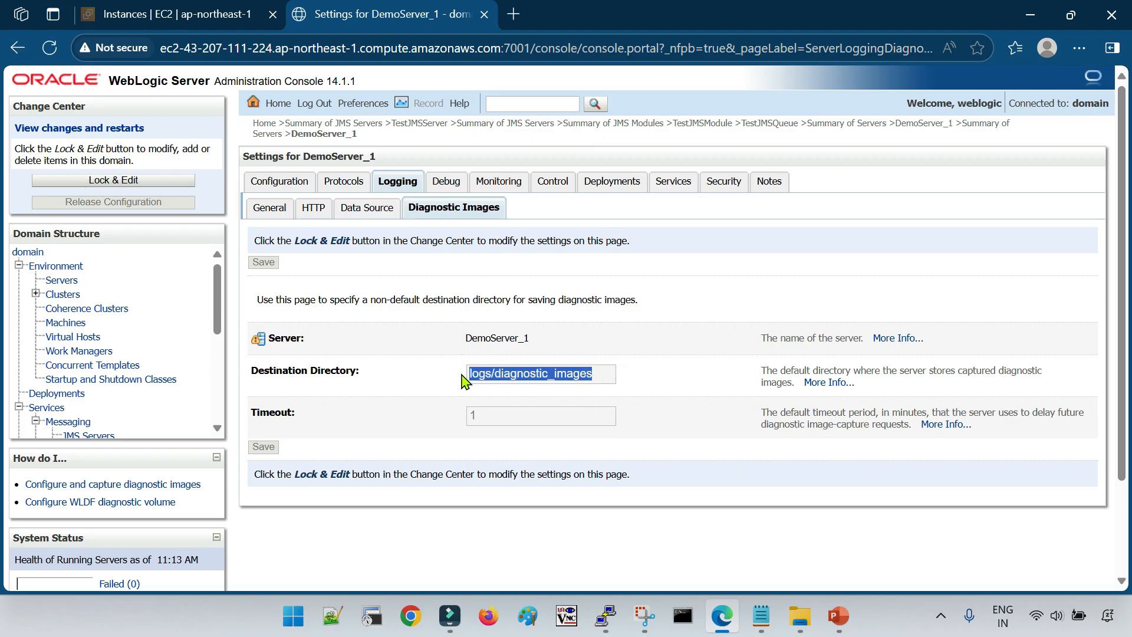
left_click(537, 430)
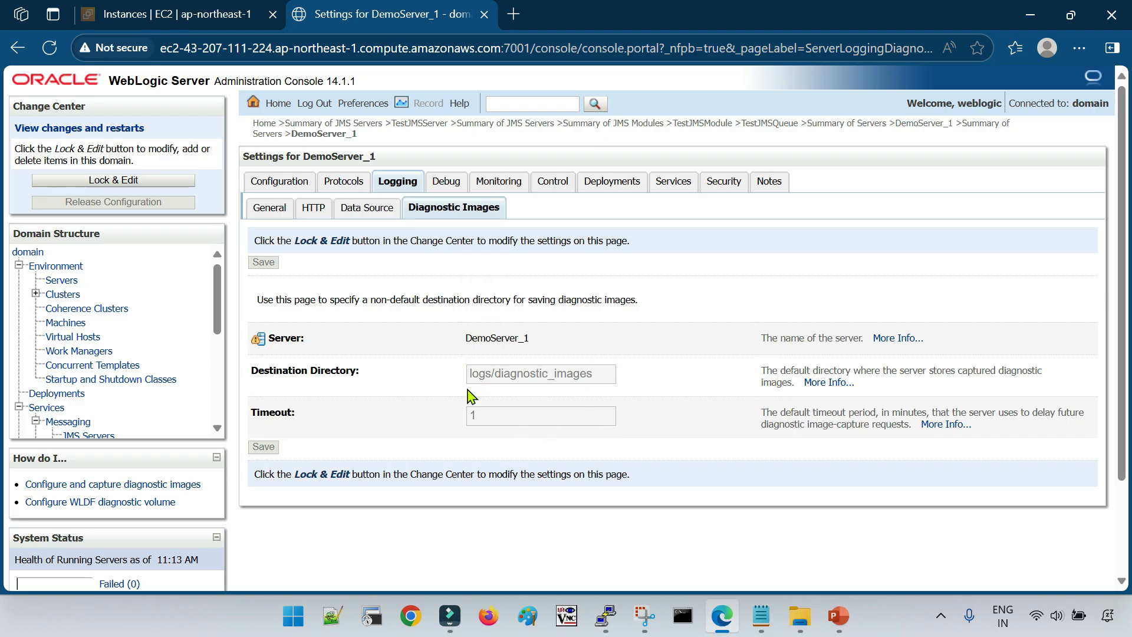
left_click_drag(469, 376, 600, 386)
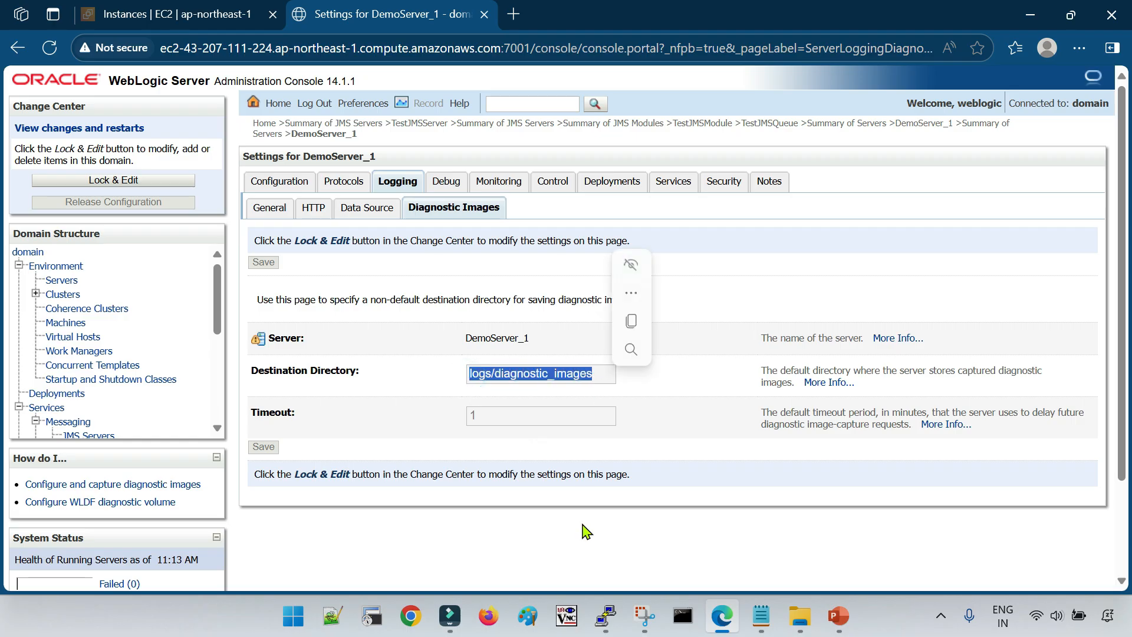
key("ctrl+c")
Switch to the PuTTY session, print the working directory, change into servers/ and list its contents
mouse_move(605, 615)
left_click(771, 550)
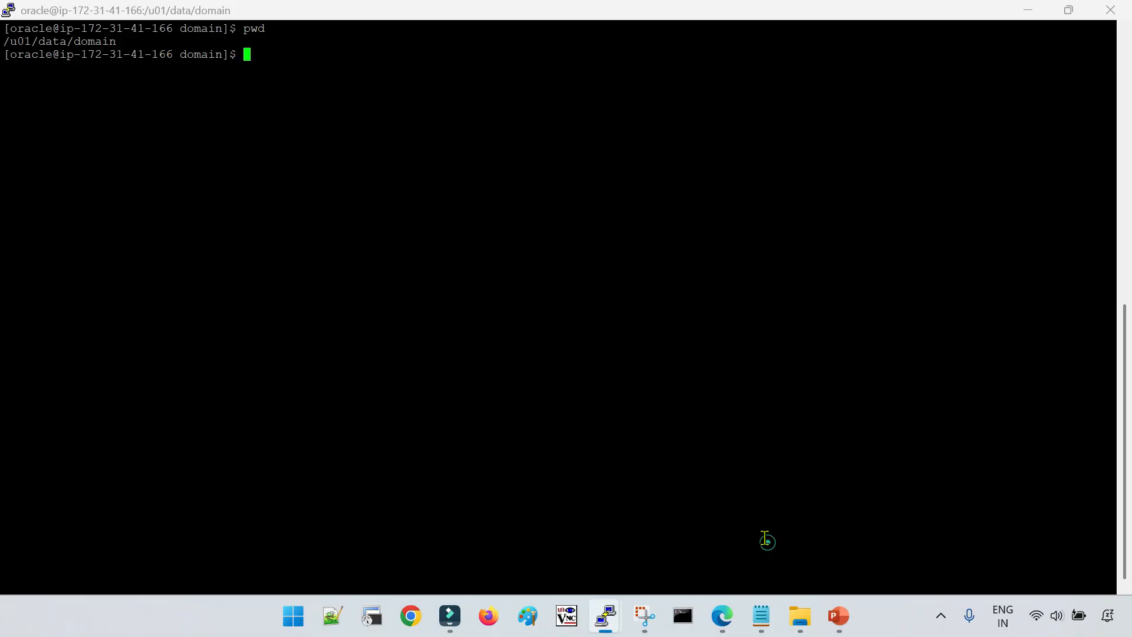
type("pwd")
key("Return")
type("cd se")
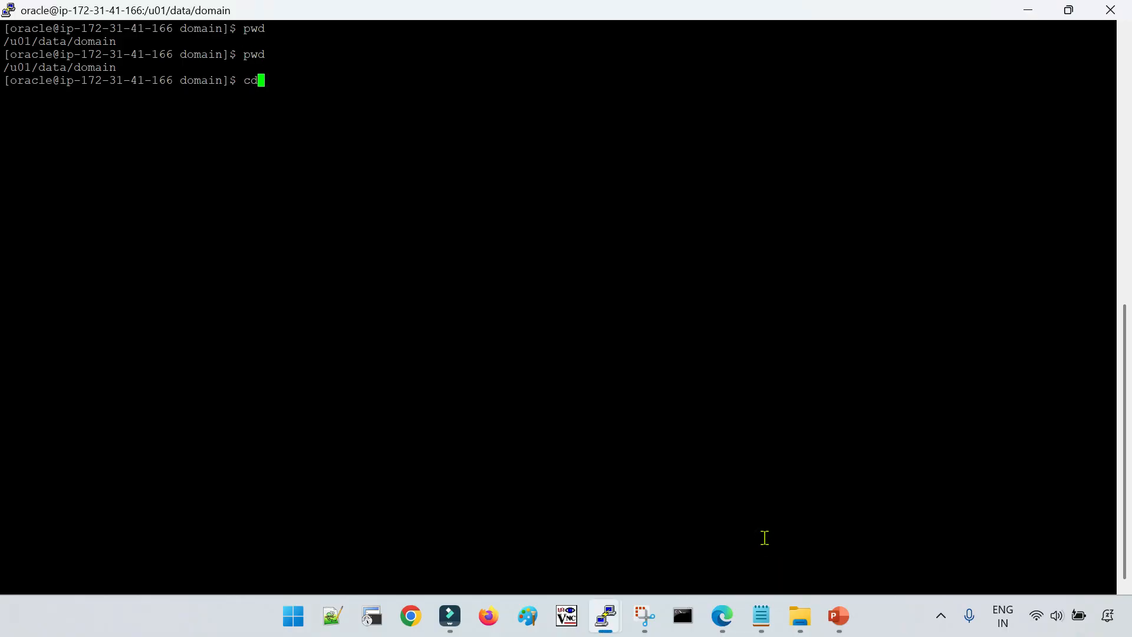
key("Tab")
key("Return")
type("ls")
Change into DemoServer_1 and its logs directory, and list the files with ls -lrt
key("Return")
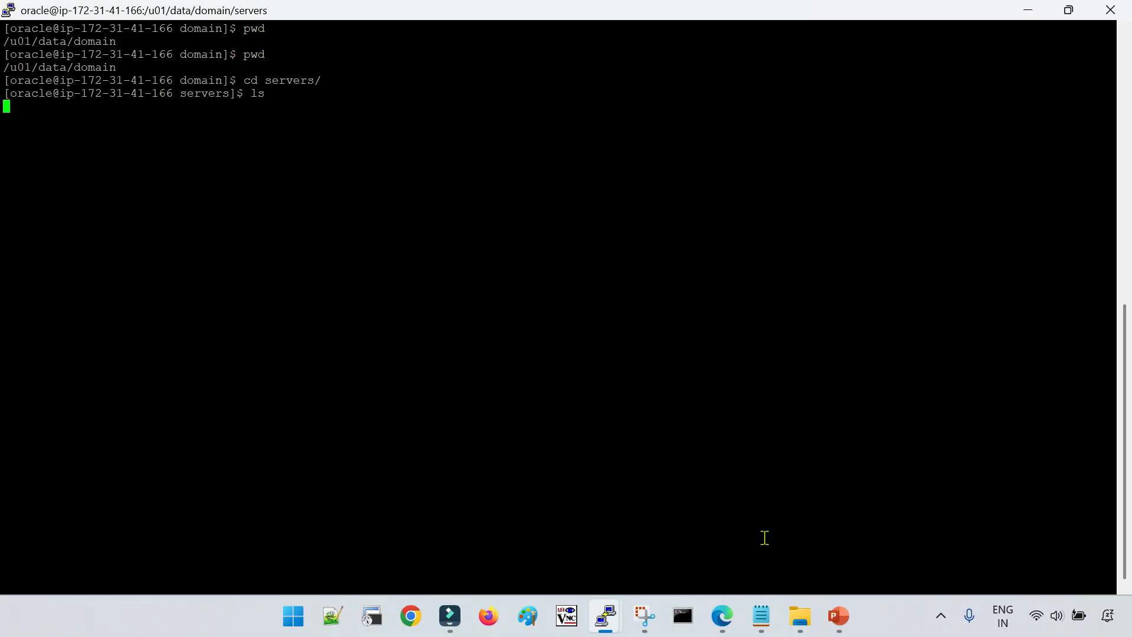
key("BackSpace")
key("BackSpace")
type("cd")
double_click(159, 110)
right_click(452, 200)
key("Return")
type("cd logs")
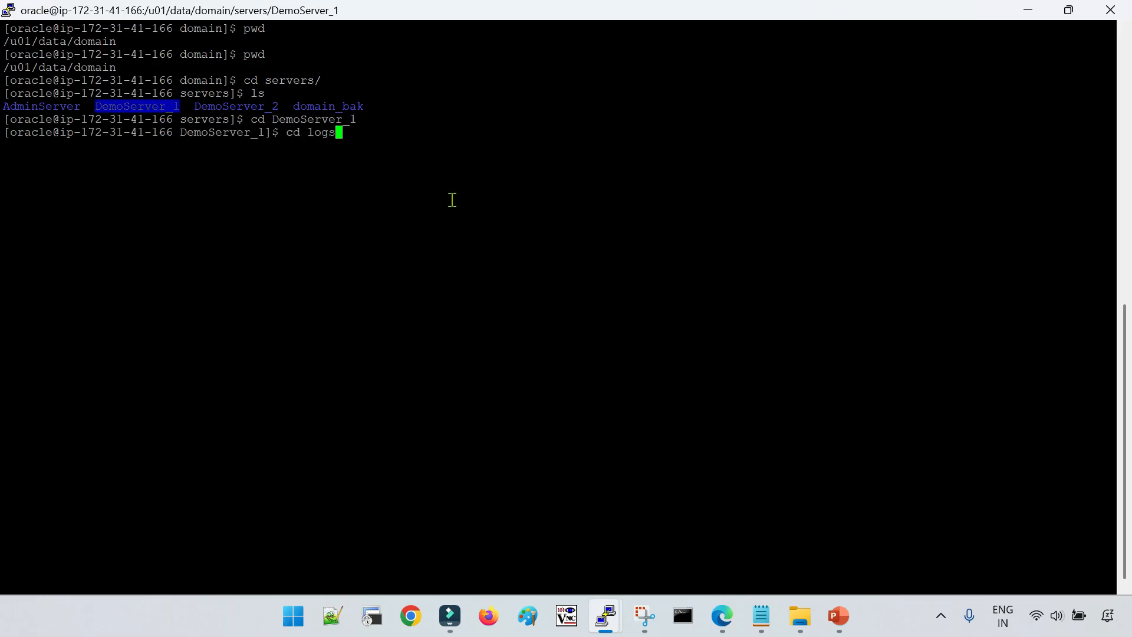
key("Return")
type("ls -lrt")
key("Return")
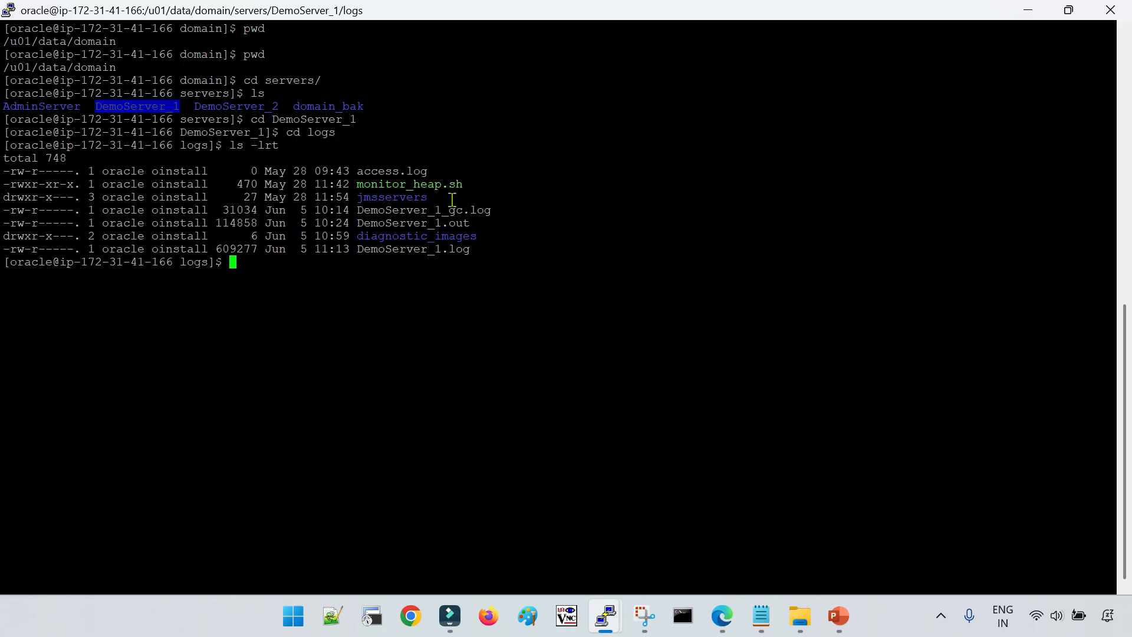
Change into the diagnostic_images directory, list it with ls -lrt and print its full path
double_click(447, 236)
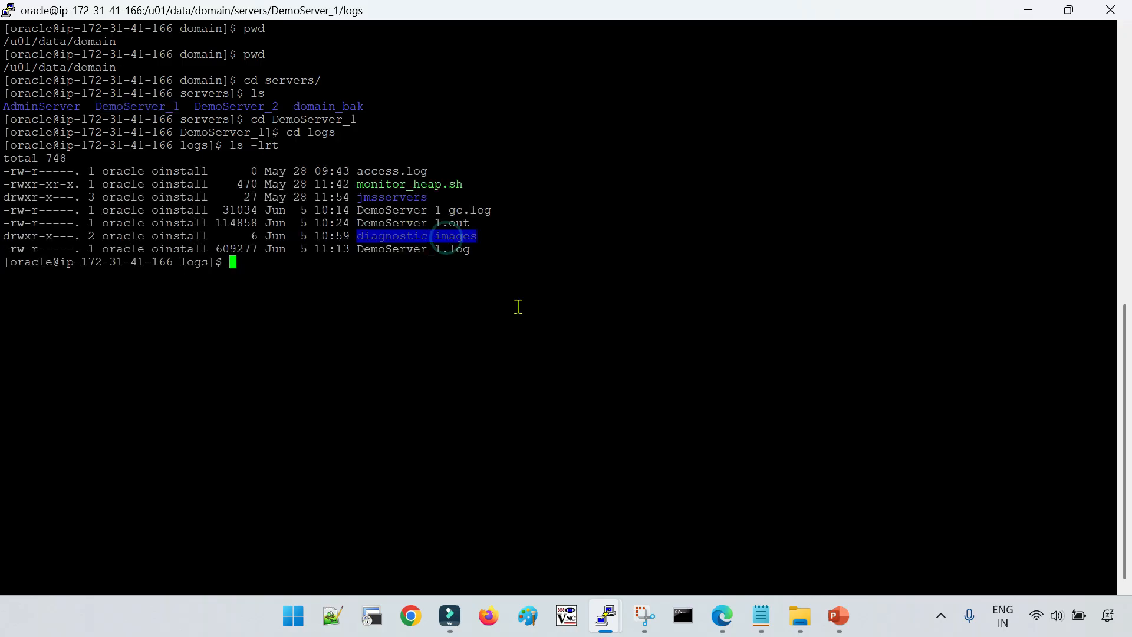
type("cd")
right_click(589, 253)
key("Return")
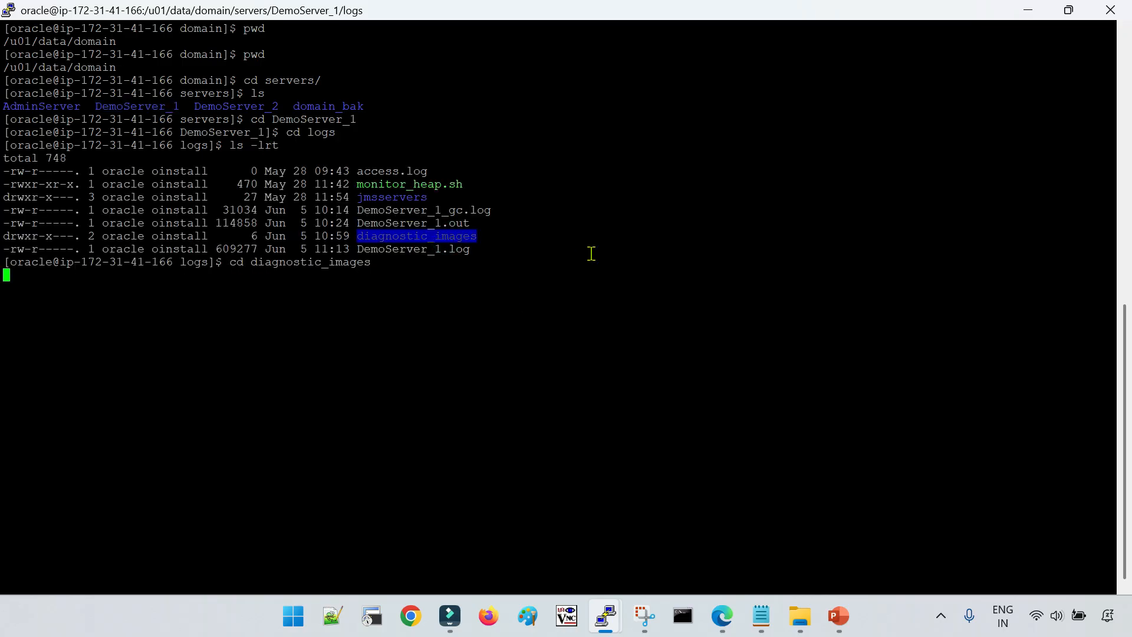
type("ls -lrt")
key("Return")
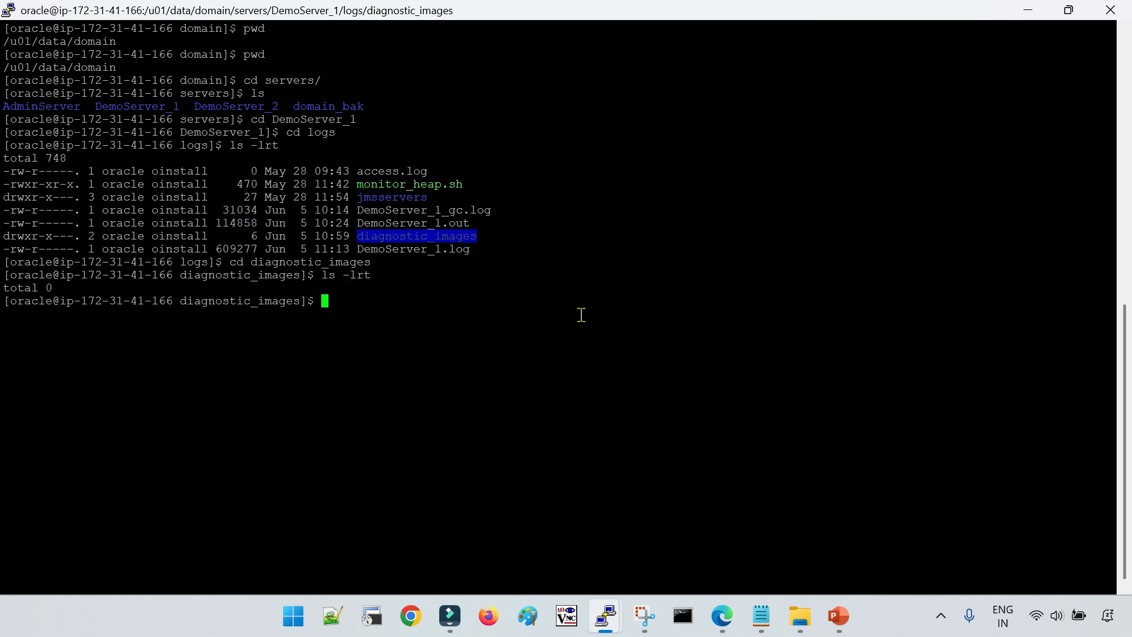
type("pwd")
key("Return")
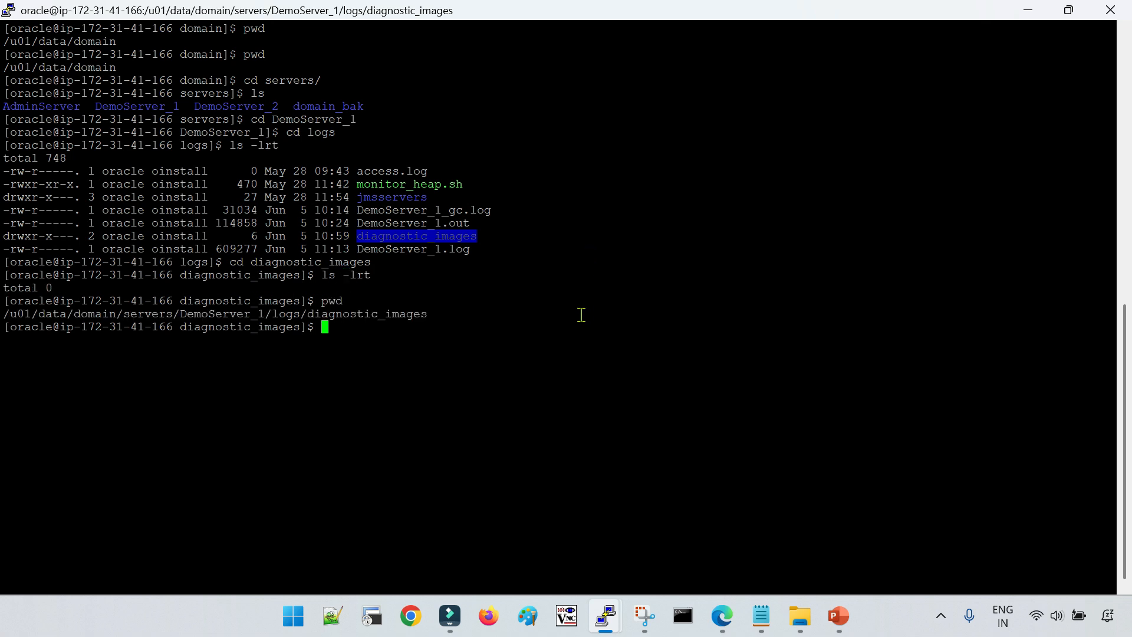
left_click(392, 317)
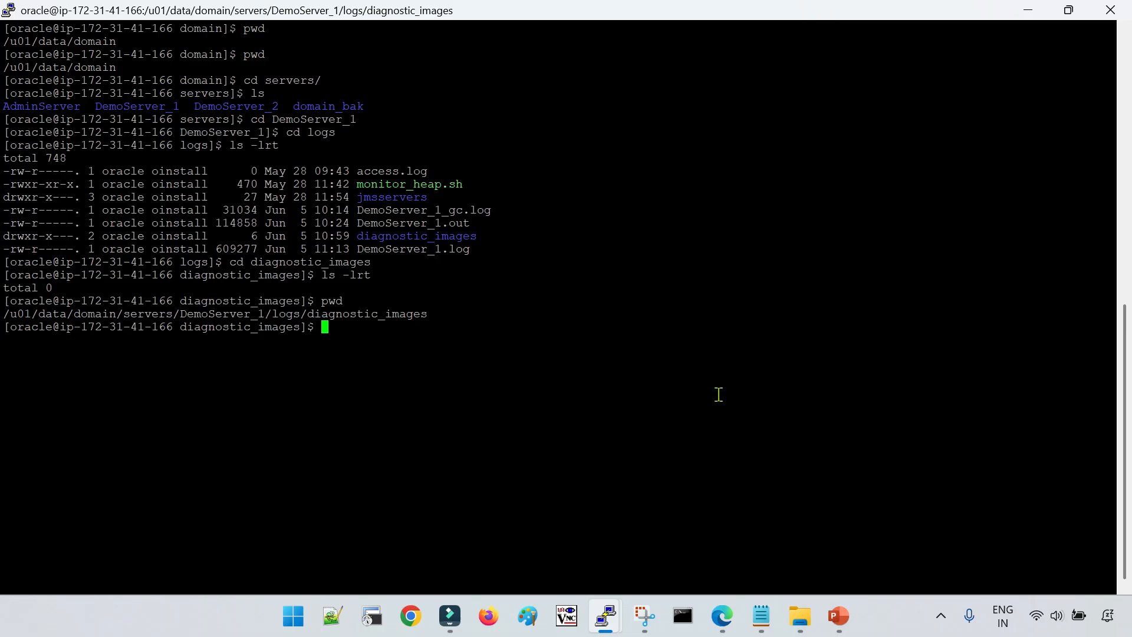
Return to the WebLogic console in Edge and open the Diagnostic Images summary in the domain's Diagnostics section
left_click(722, 617)
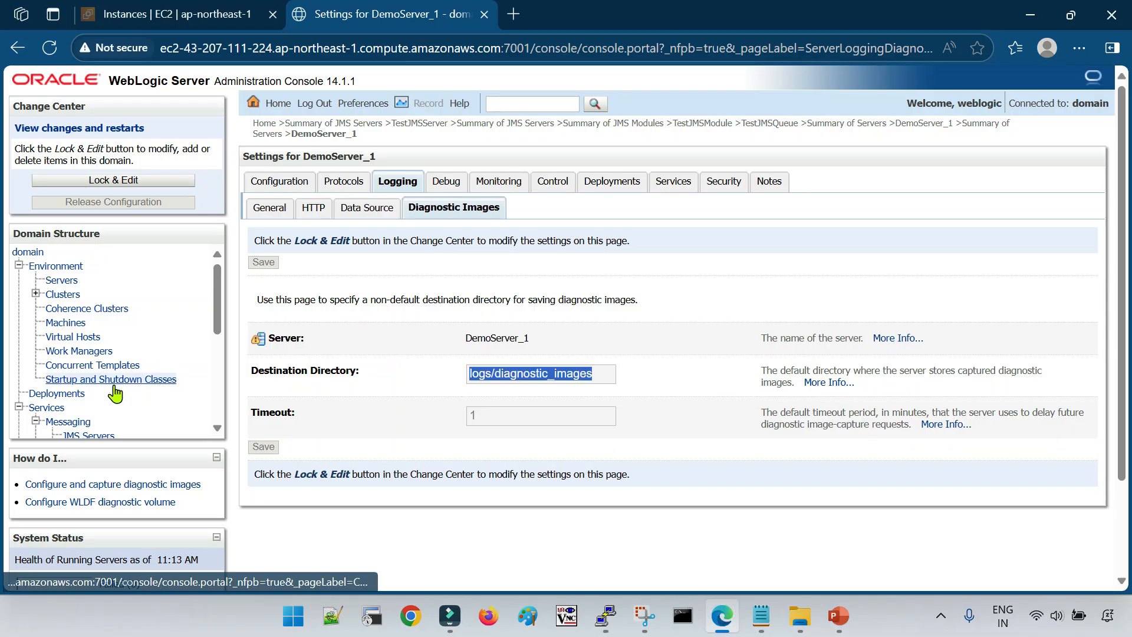
scroll(136, 378, "down", 3)
scroll(143, 395, "down", 2)
left_click(20, 430)
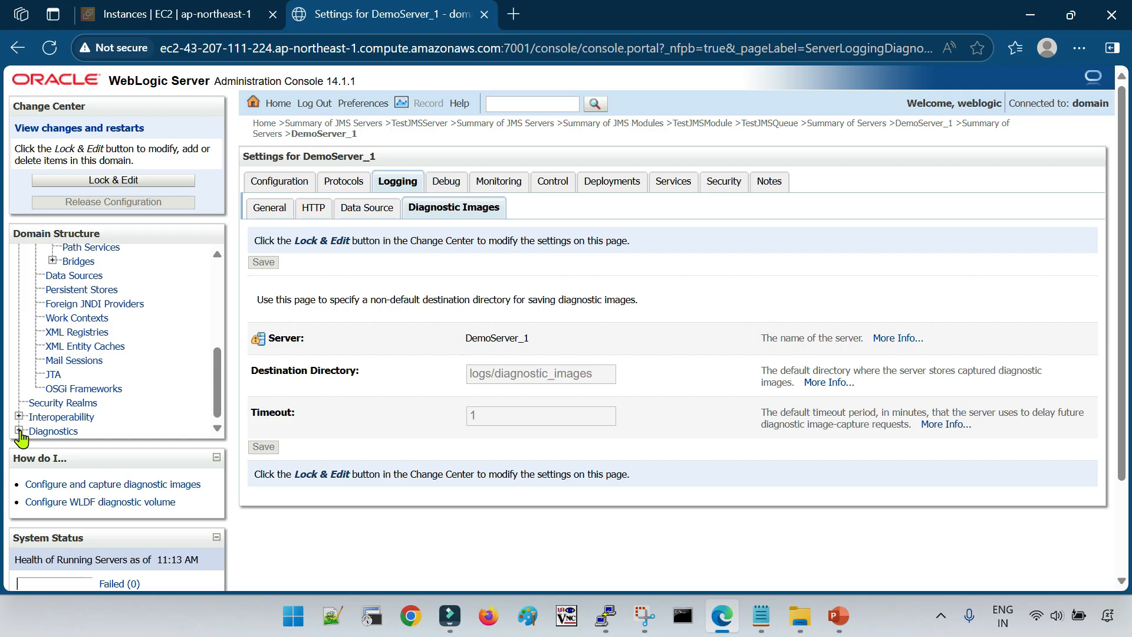
scroll(100, 407, "down", 3)
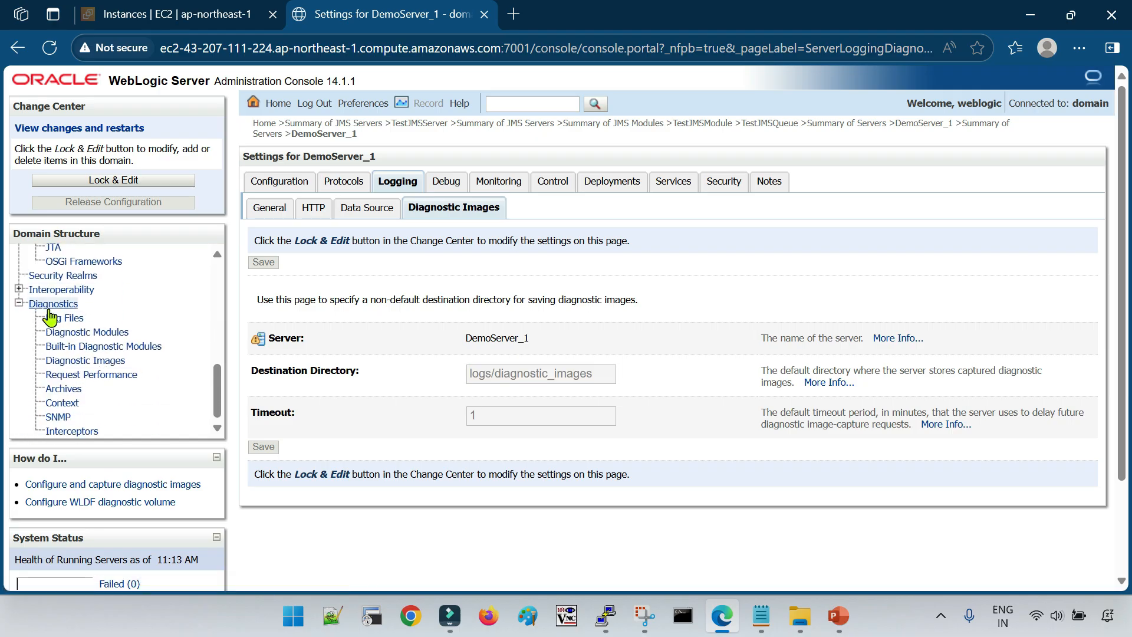
left_click(98, 362)
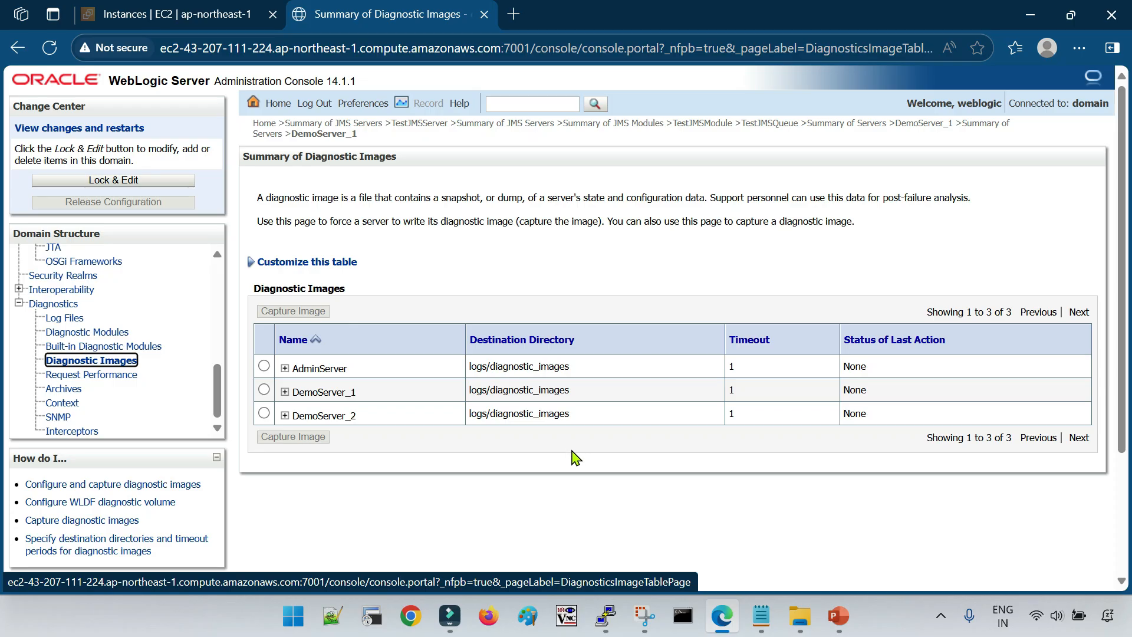
Capture a diagnostic image for DemoServer_1, keeping the destination directory logs/diagnostic_images and a timeout of 1
left_click(263, 389)
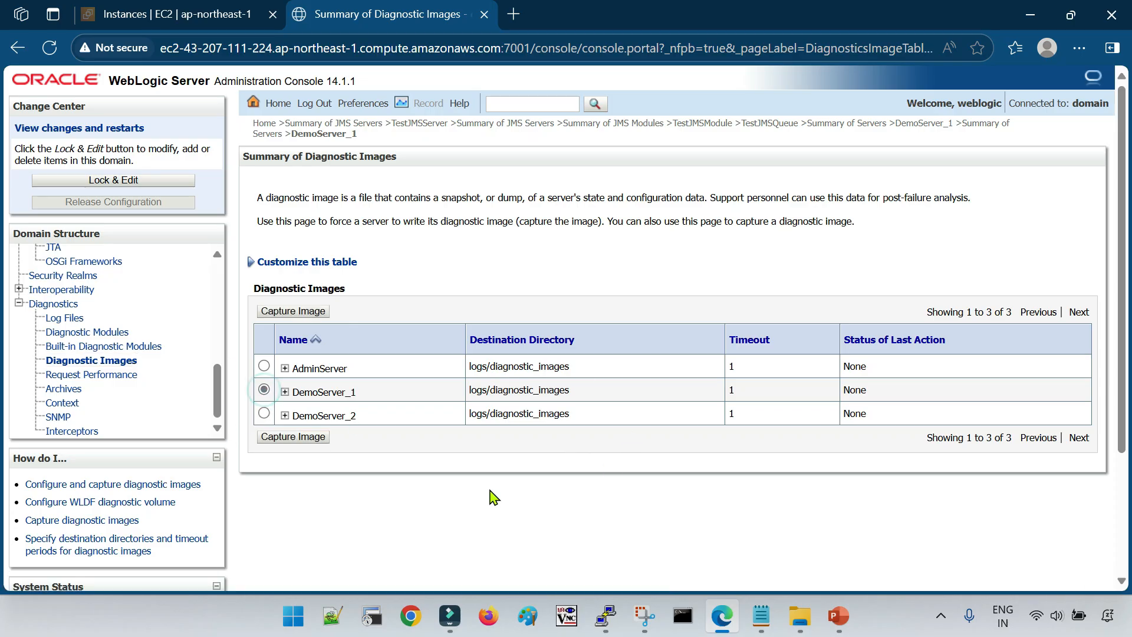
left_click_drag(370, 393, 295, 391)
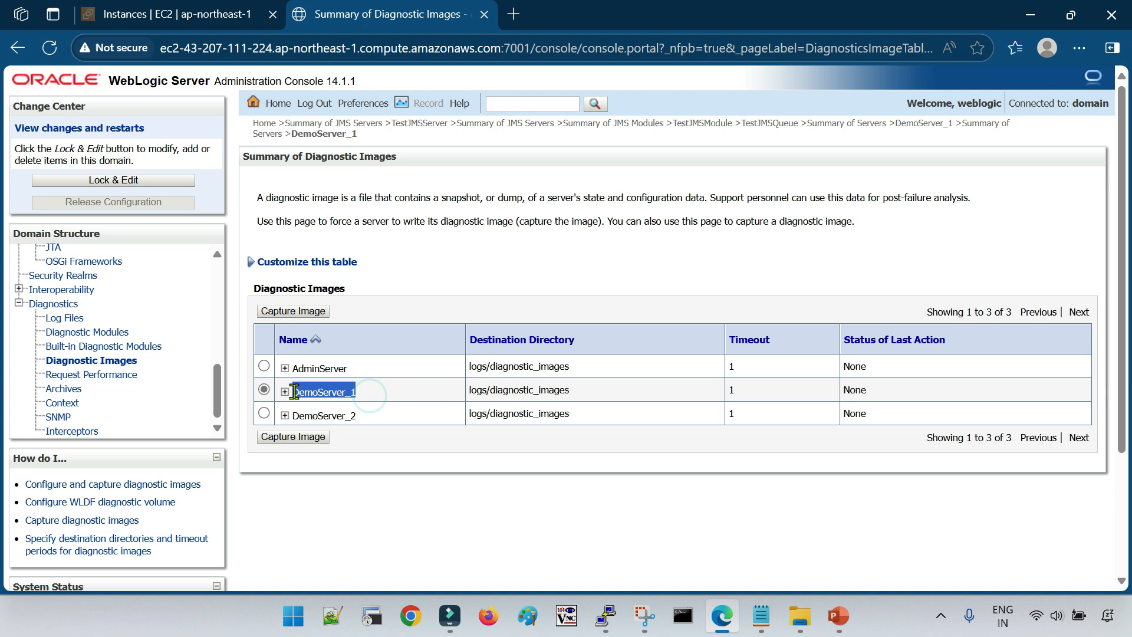
left_click(296, 437)
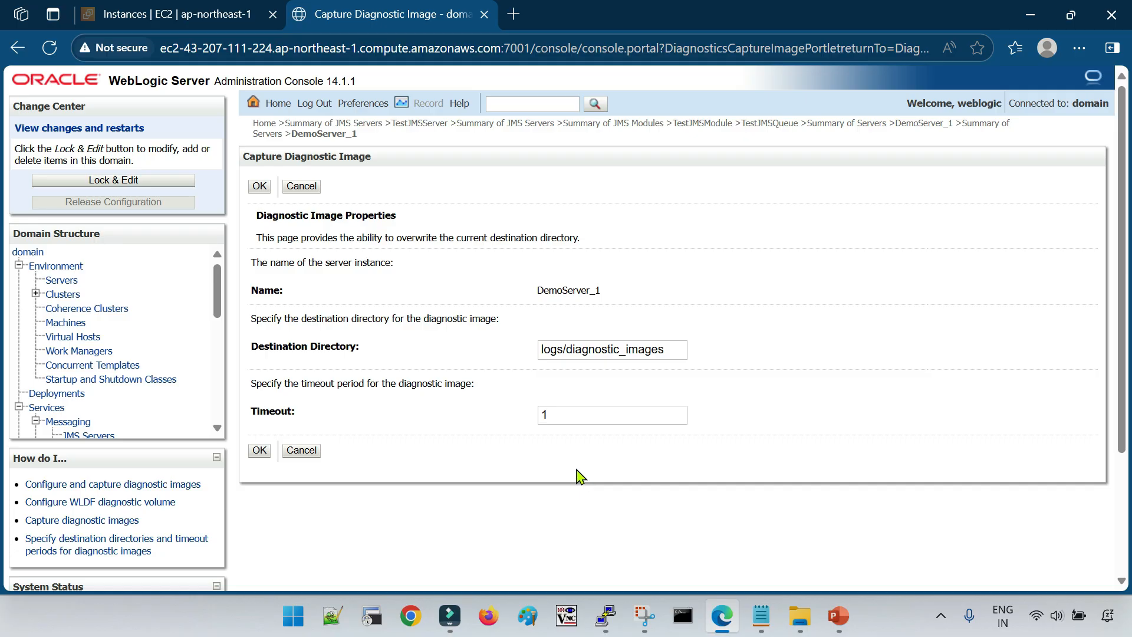
left_click_drag(676, 350, 500, 342)
left_click(768, 419)
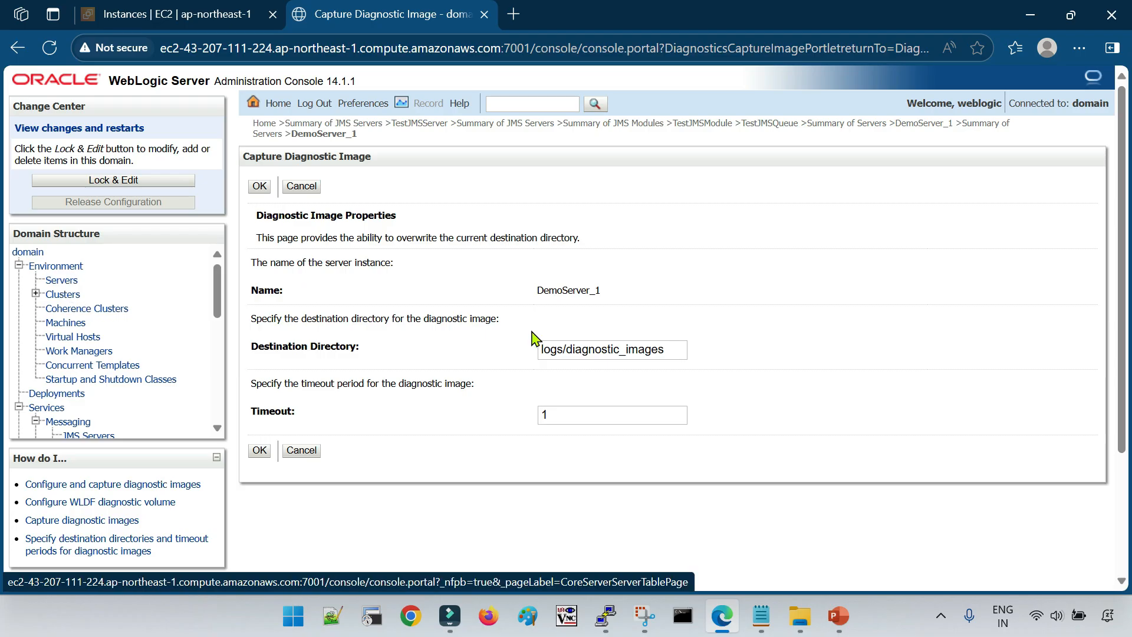
triple_click(666, 349)
left_click(817, 451)
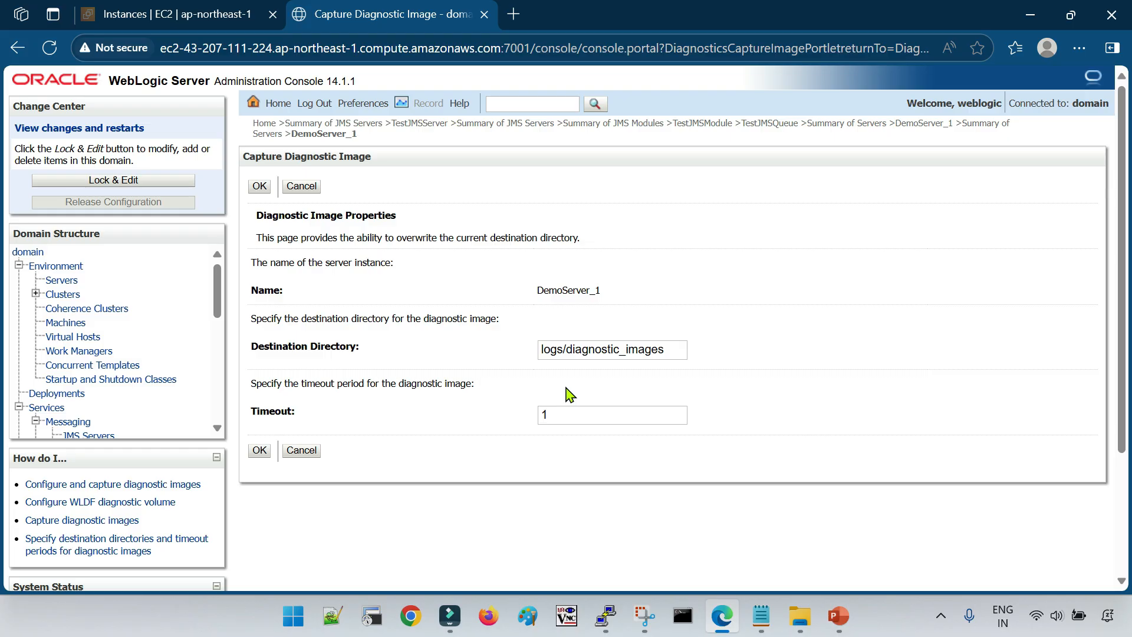
double_click(595, 414)
left_click(599, 471)
left_click(659, 492)
left_click(263, 454)
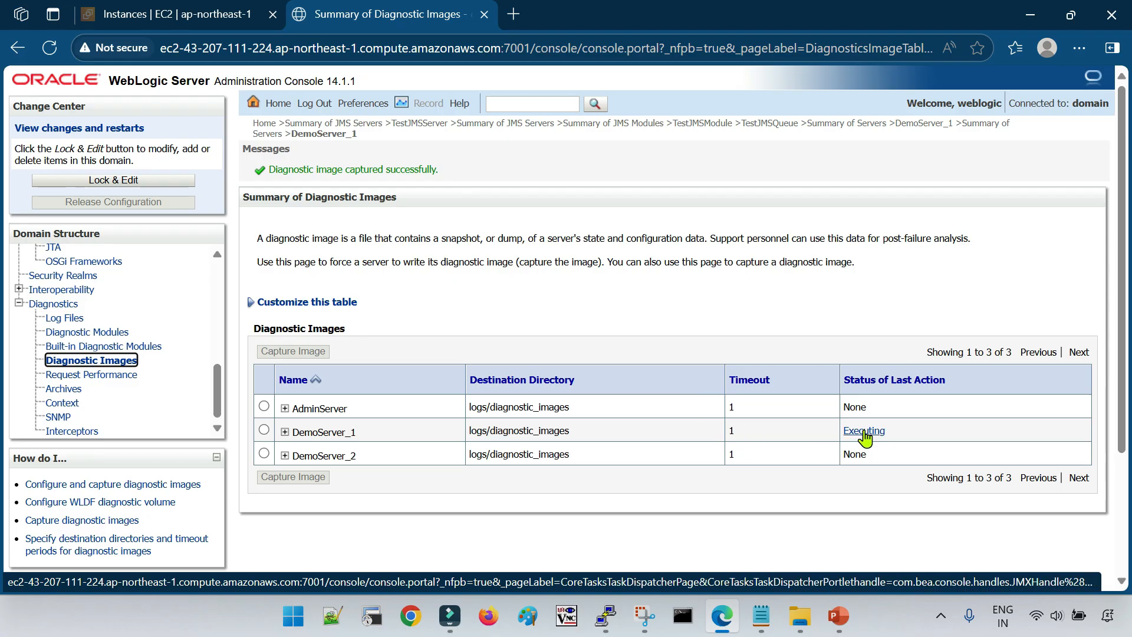
Refresh the Diagnostic Images summary and open the task results for DemoServer_1's last capture
left_click(128, 362)
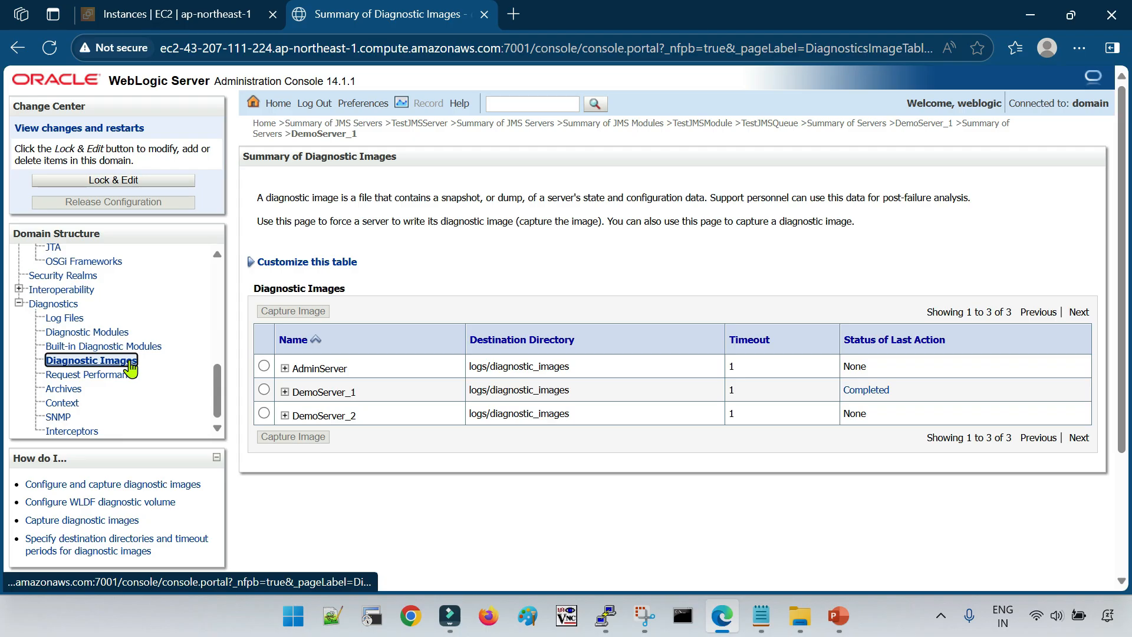
left_click(876, 391)
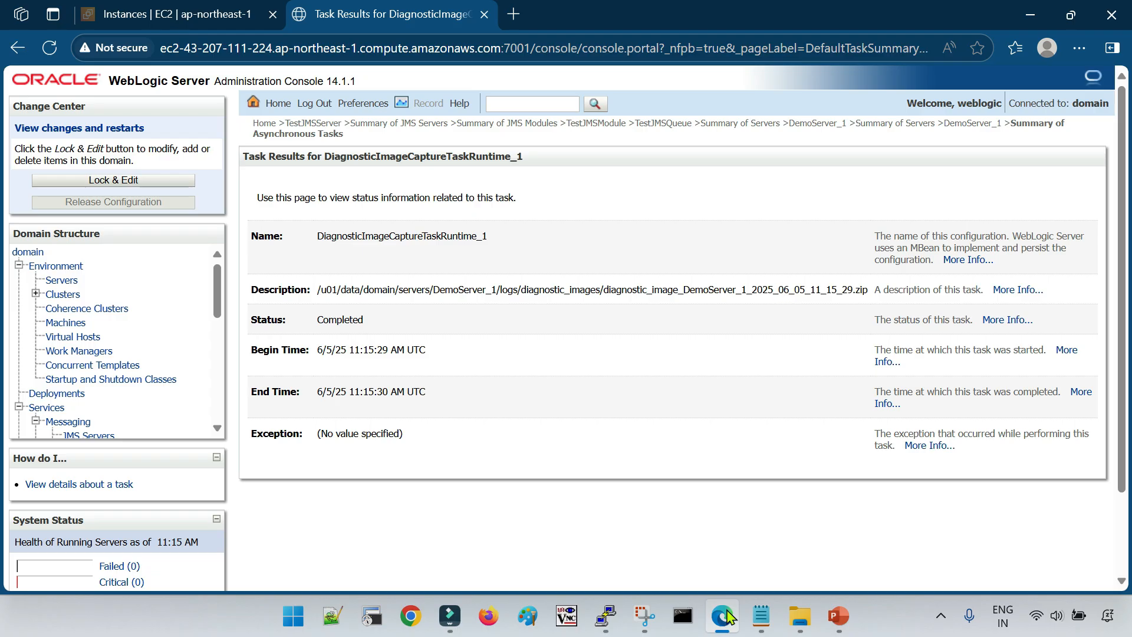
Switch to the PuTTY session in the diagnostic_images directory and list the files with ls -lrt
left_click(606, 613)
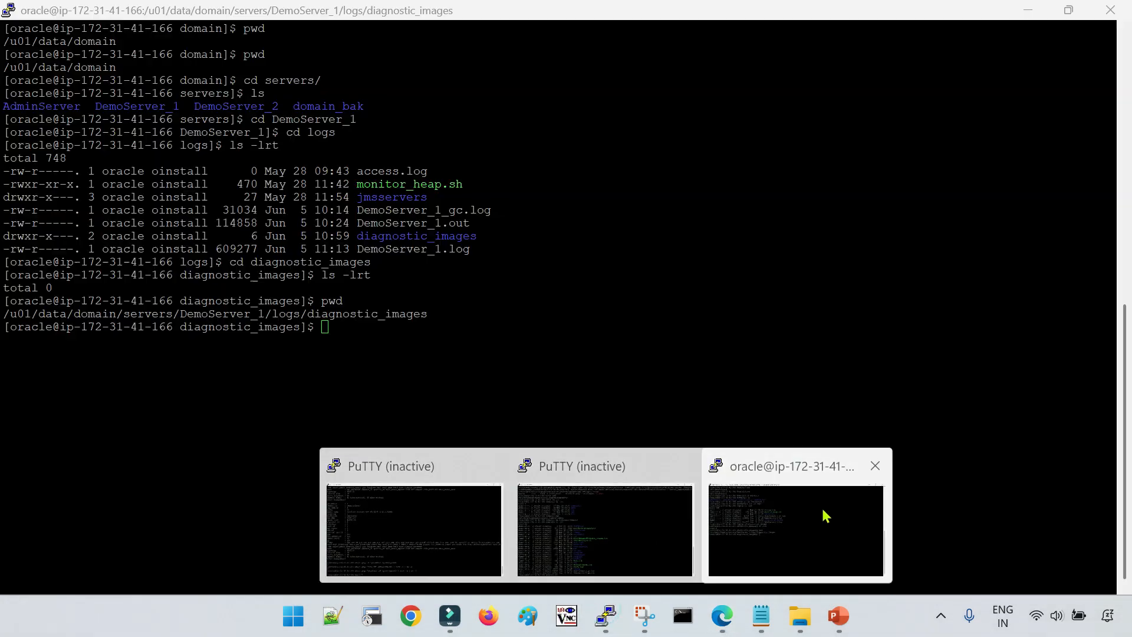
left_click(818, 505)
type("ls -lrt")
key("Return")
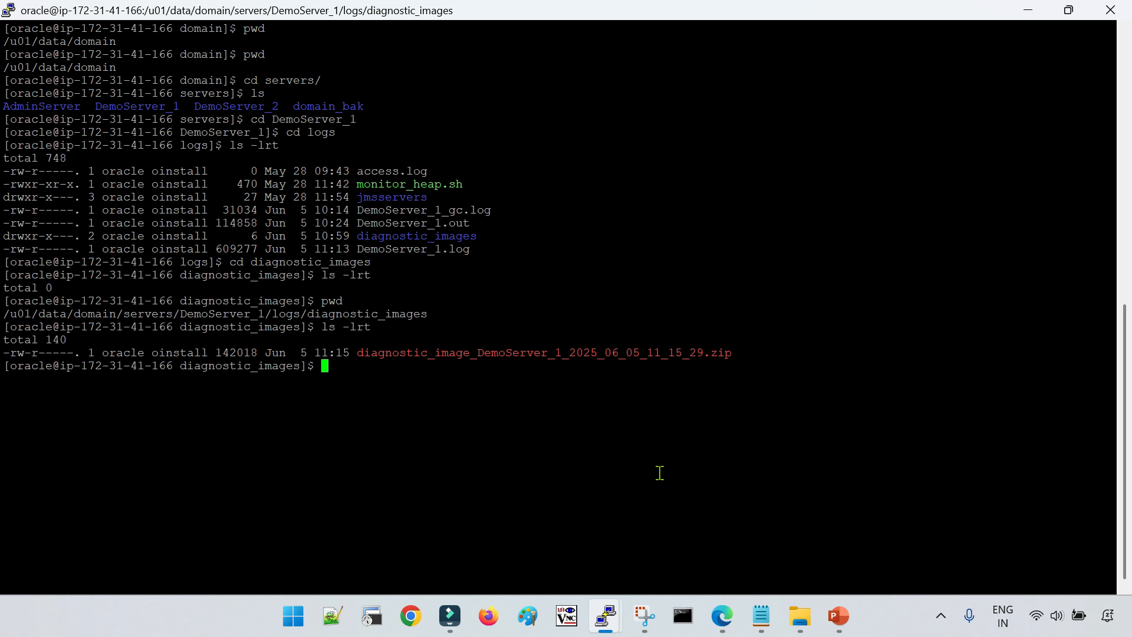
Extract diagnostic_image_DemoServer_1_2025_06_05_11_15_29.zip in the diagnostic_images directory with unzip
type("unzip d")
key("Tab")
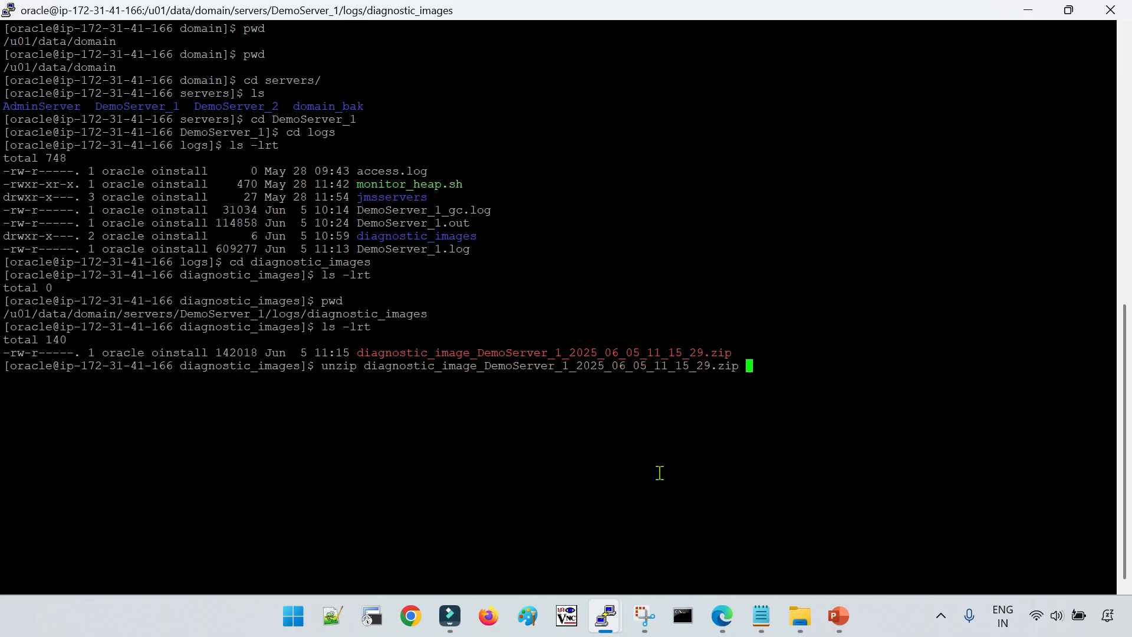
key("Return")
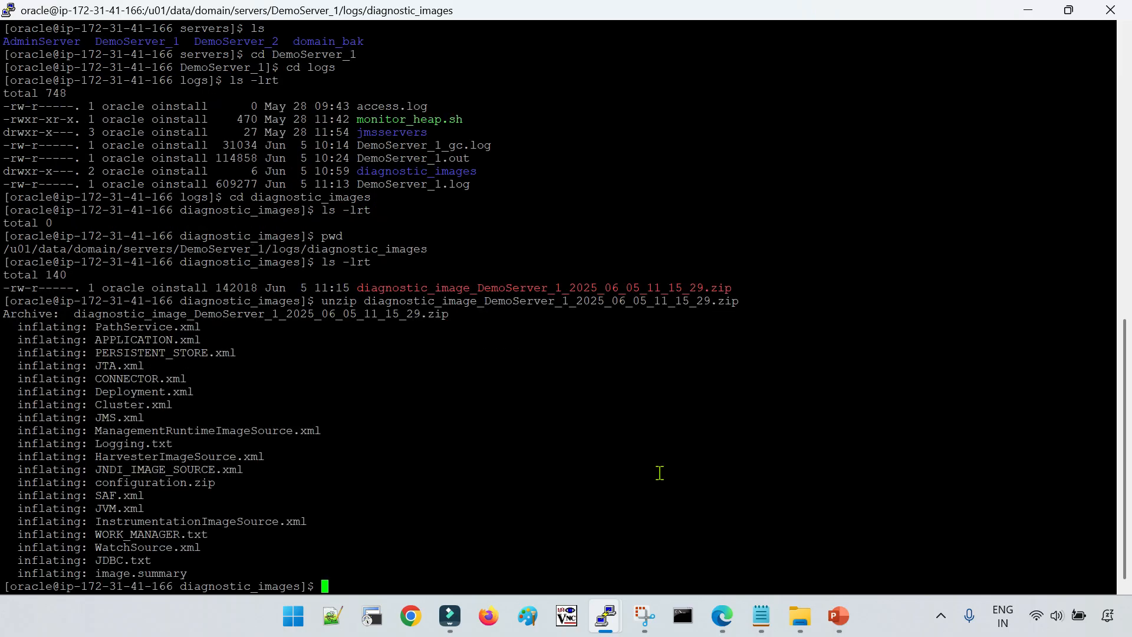
Look through the extracted diagnostic files, including the JMS, Cluster, Deployment, JTA, PERSISTENT_STORE and JVM XML files
left_click_drag(18, 333, 224, 571)
left_click(193, 478)
left_click_drag(22, 419, 157, 403)
left_click_drag(18, 392, 172, 392)
left_click_drag(21, 366, 147, 366)
left_click_drag(20, 352, 186, 354)
left_click_drag(18, 508, 132, 508)
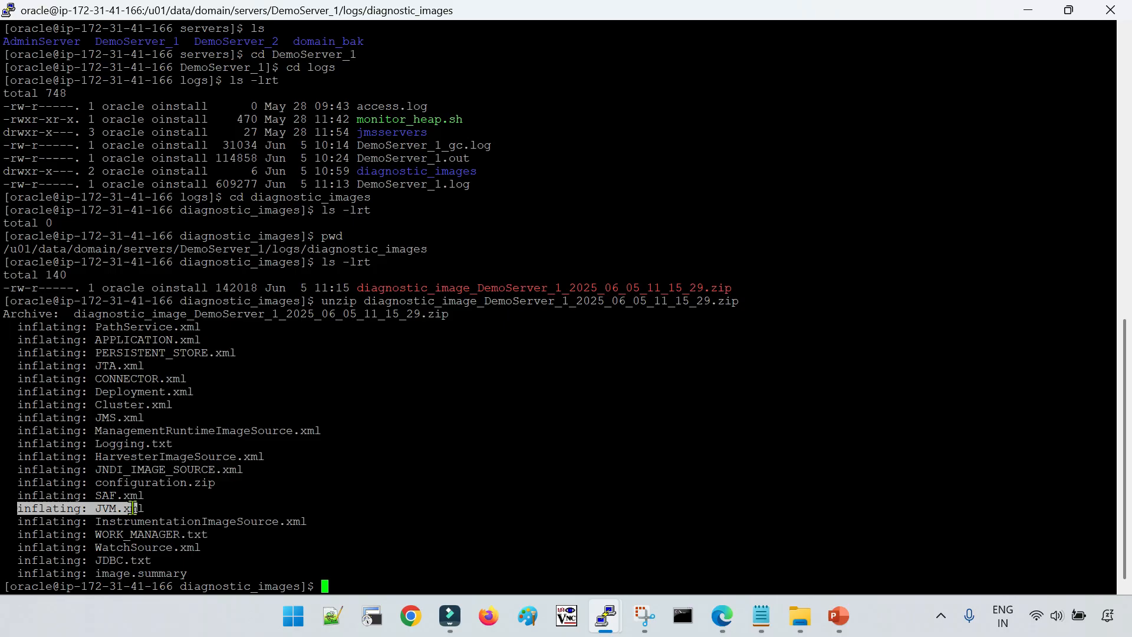
Display the contents of the extracted JDBC.txt file with the more command
double_click(118, 560)
type("more")
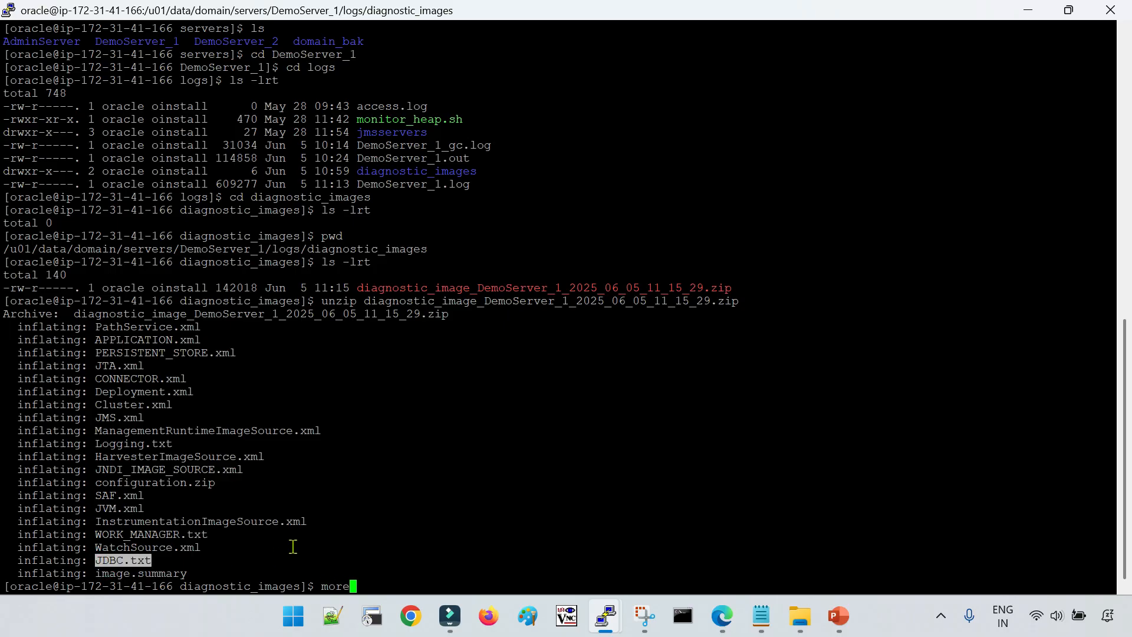
right_click(512, 397)
key("Return")
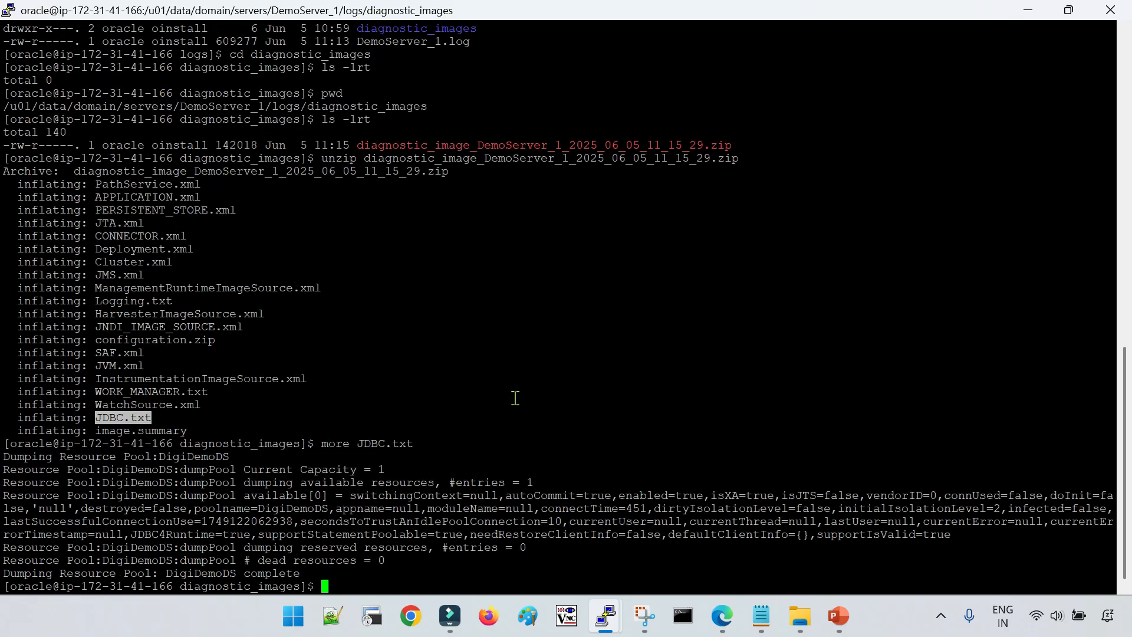
Examine the JDBC.txt dump of the DigiDemoDS pool, including its capacity and connection attributes, and review the extracted file list again
double_click(386, 449)
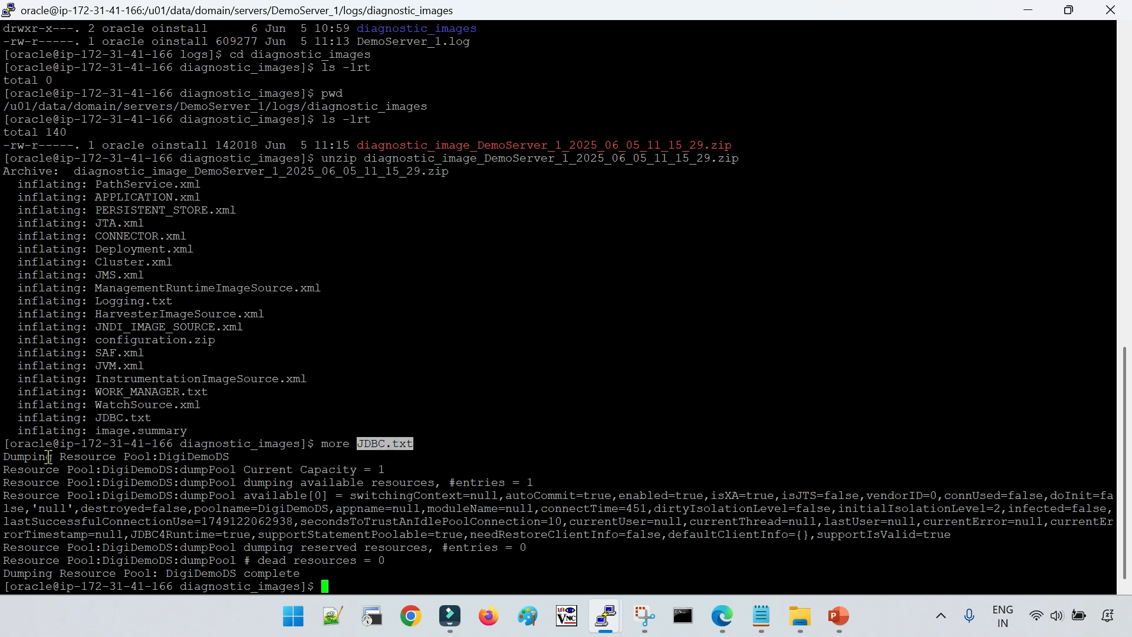
left_click_drag(3, 456, 112, 459)
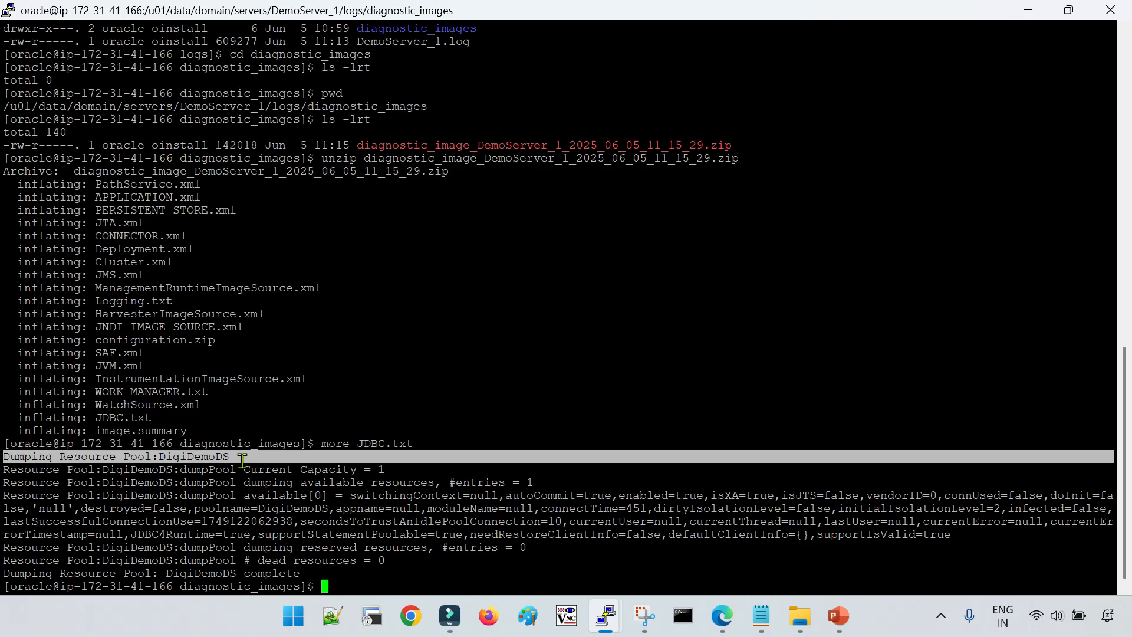
left_click_drag(243, 460, 408, 474)
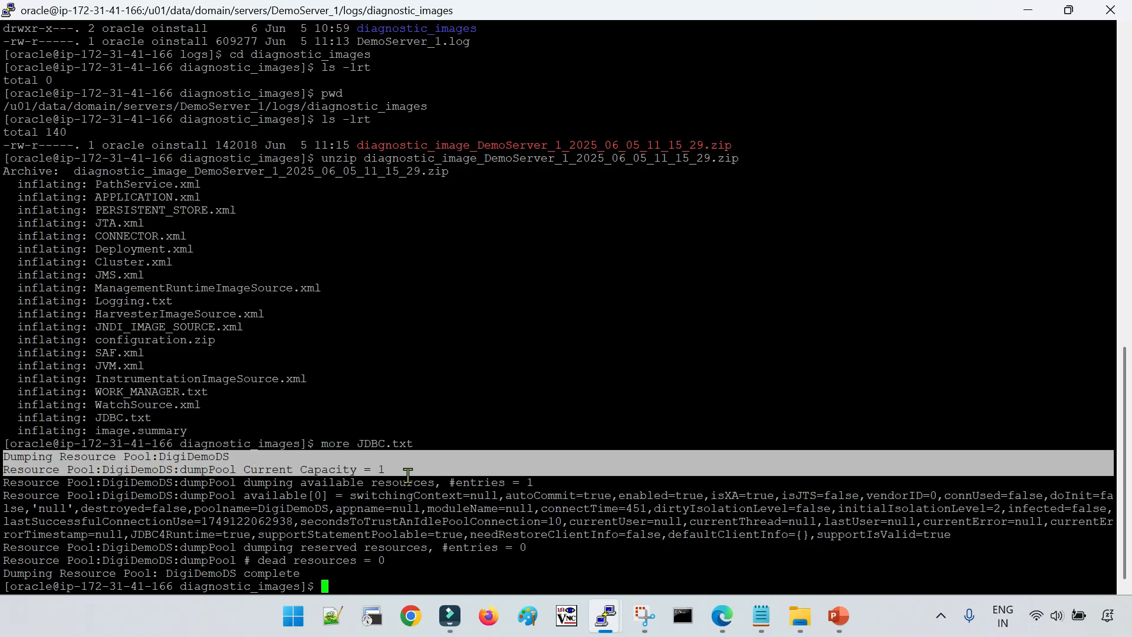
double_click(44, 521)
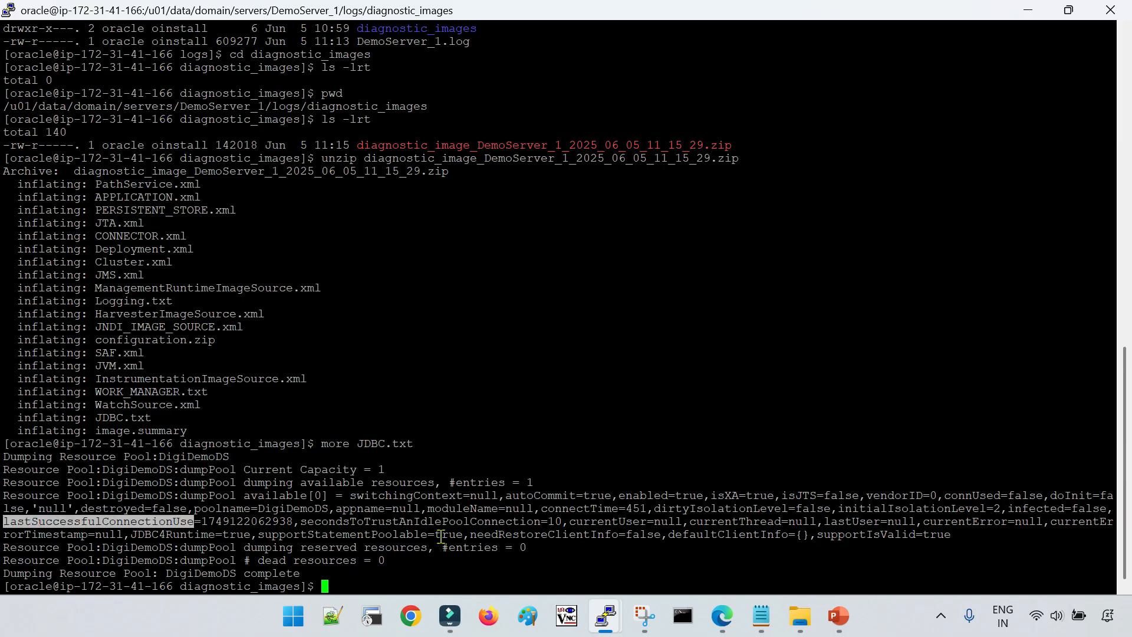
double_click(421, 521)
triple_click(502, 530)
left_click(572, 543)
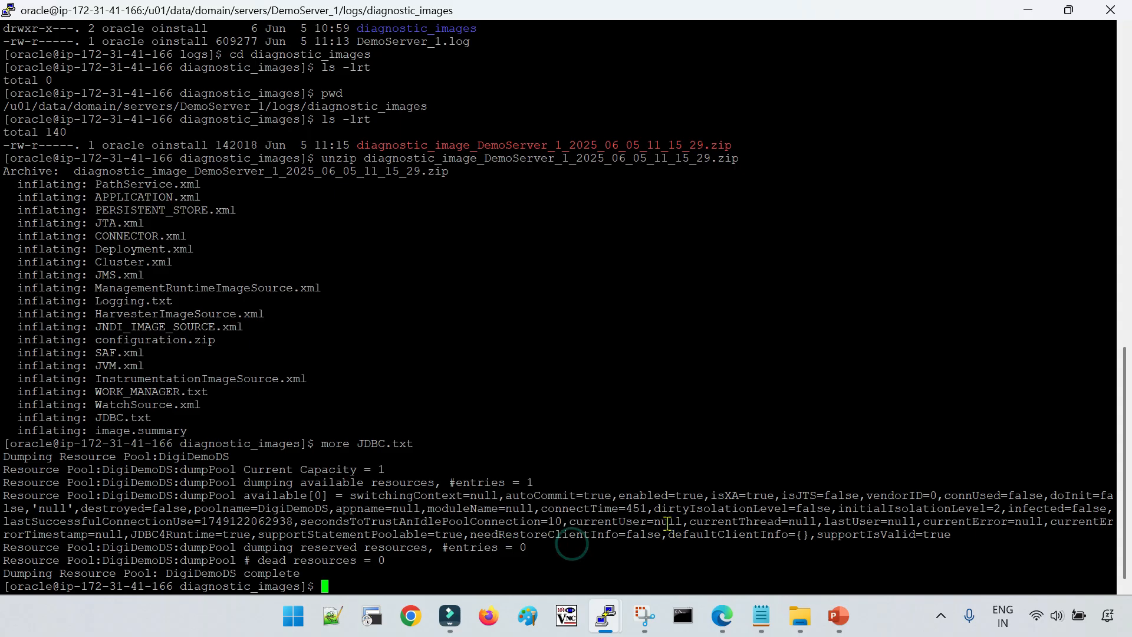
double_click(389, 547)
triple_click(192, 531)
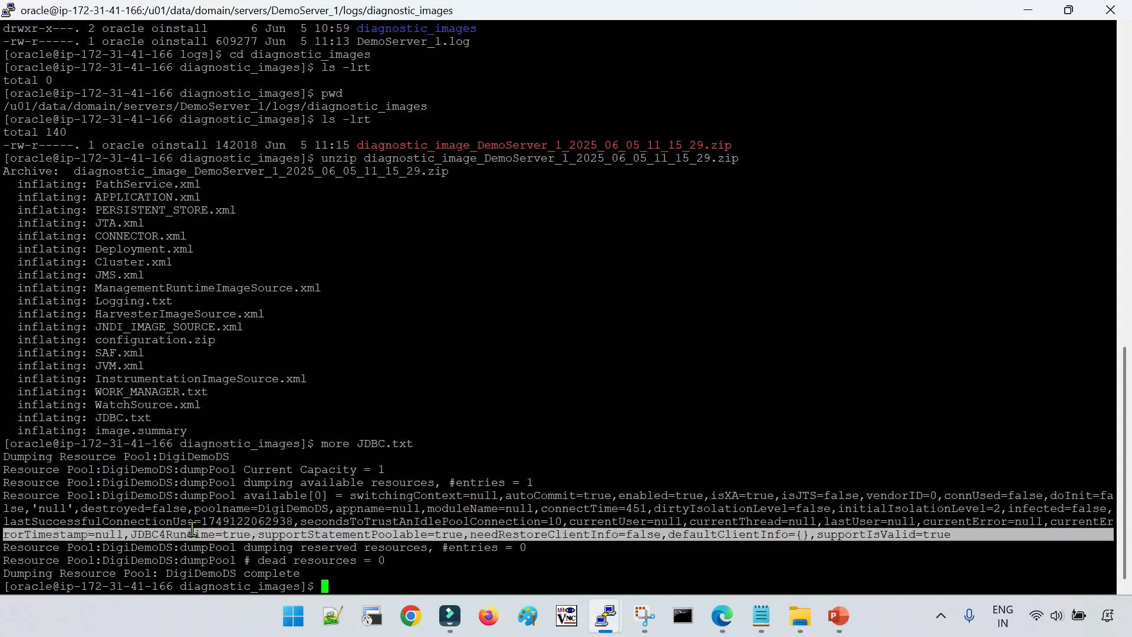
double_click(420, 522)
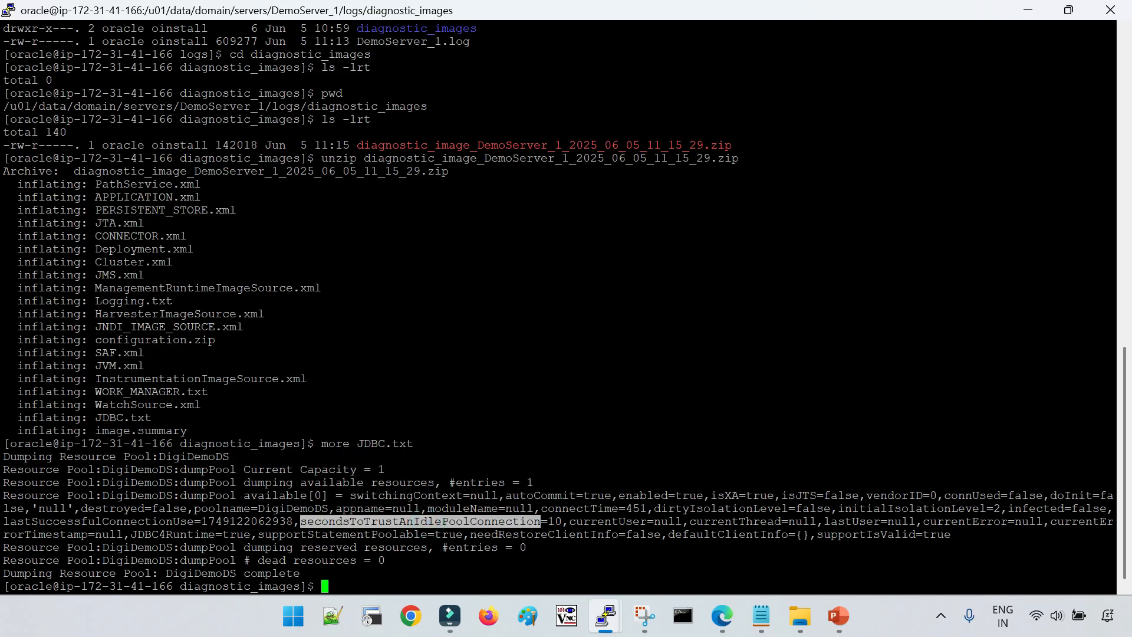
left_click_drag(3, 456, 607, 549)
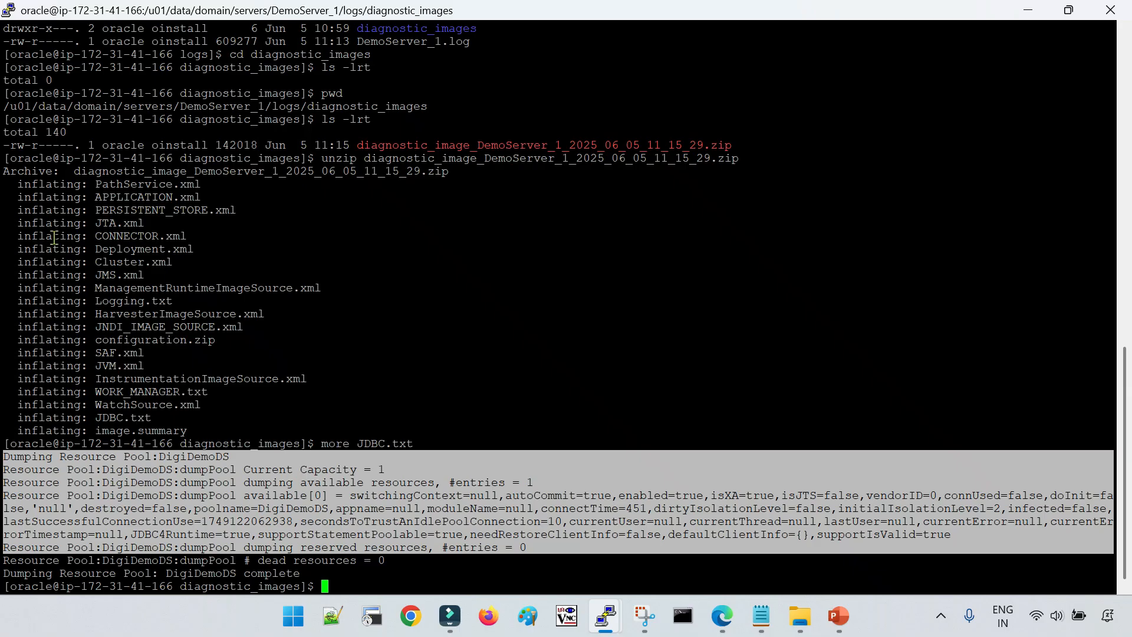
left_click(23, 190)
left_click_drag(23, 190, 224, 430)
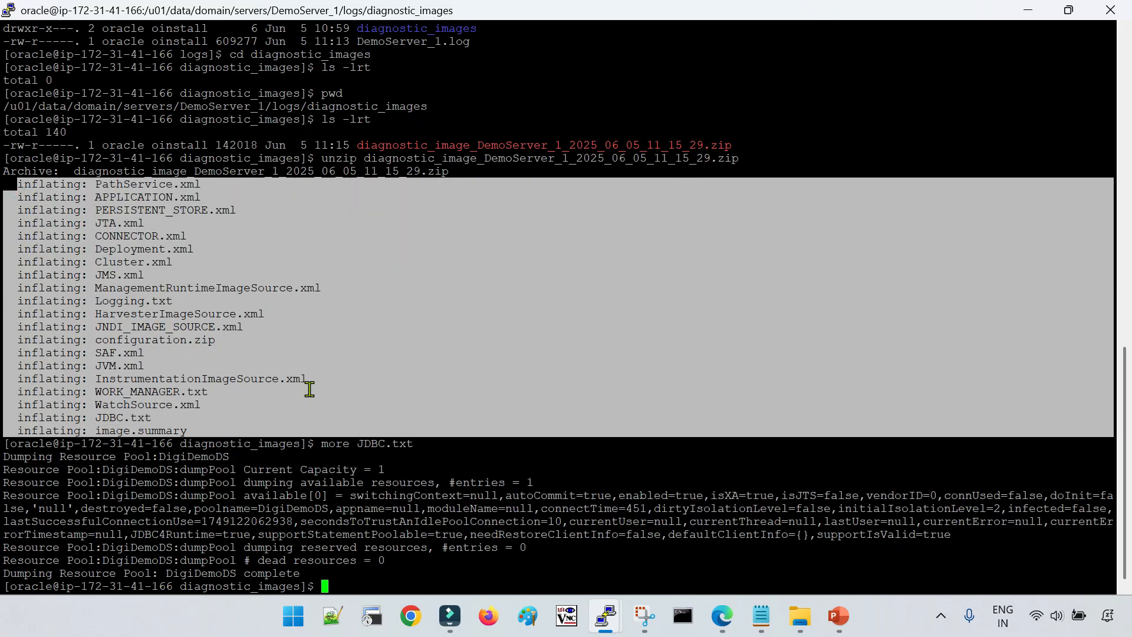
left_click(457, 468)
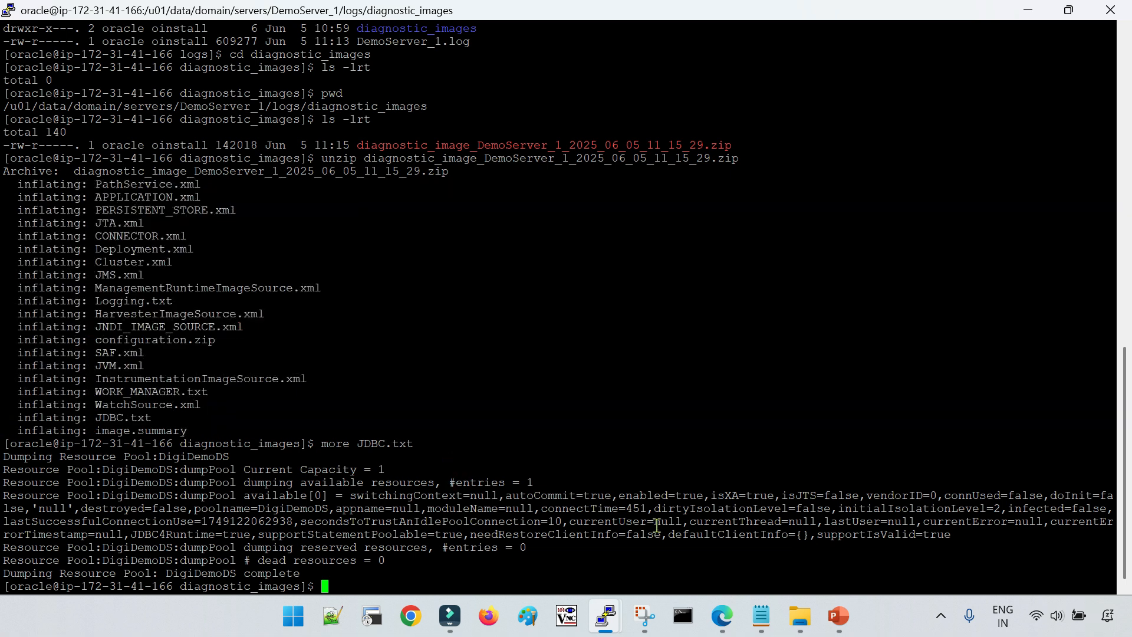
Switch to the PowerPoint presentation, review the Logs Monitoring slide and advance to the JMS Monitoring slide
left_click(838, 616)
left_click(289, 373)
left_click_drag(356, 251, 494, 278)
left_click(295, 316)
left_click(255, 367)
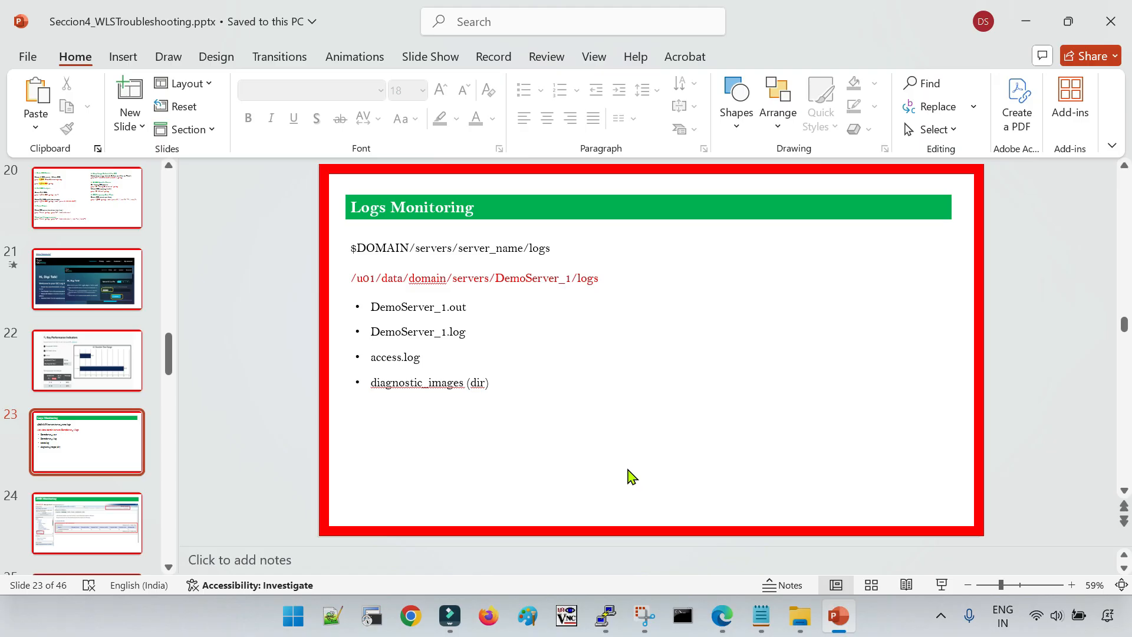
scroll(632, 477, "down", 1)
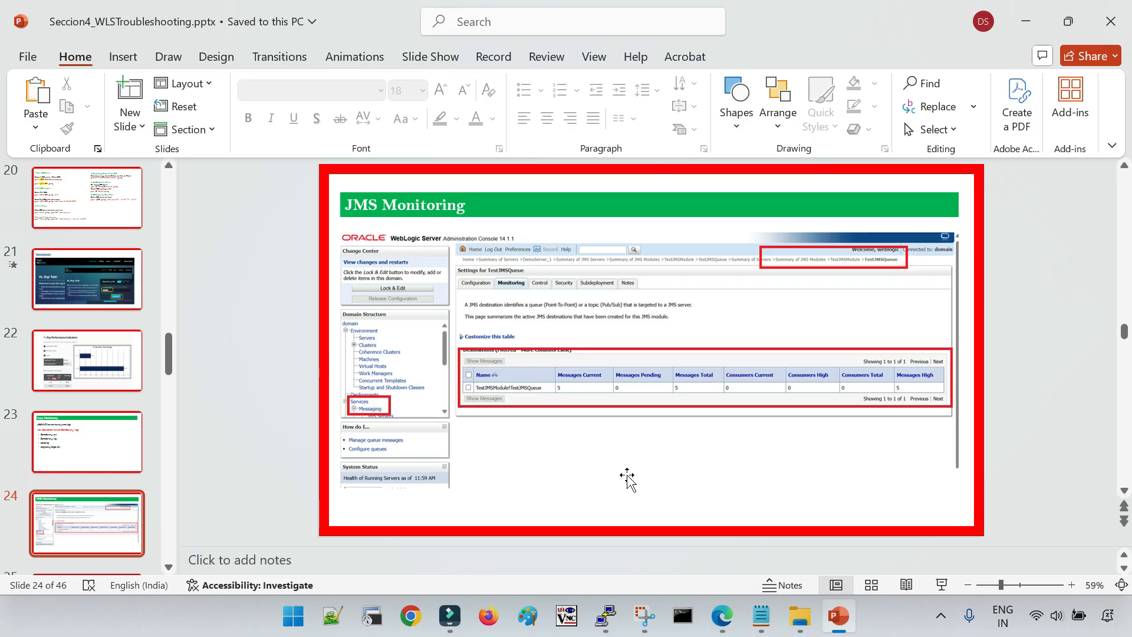
Switch to the WebLogic console in Edge and open TestJMSModule from the domain's JMS modules
left_click(729, 618)
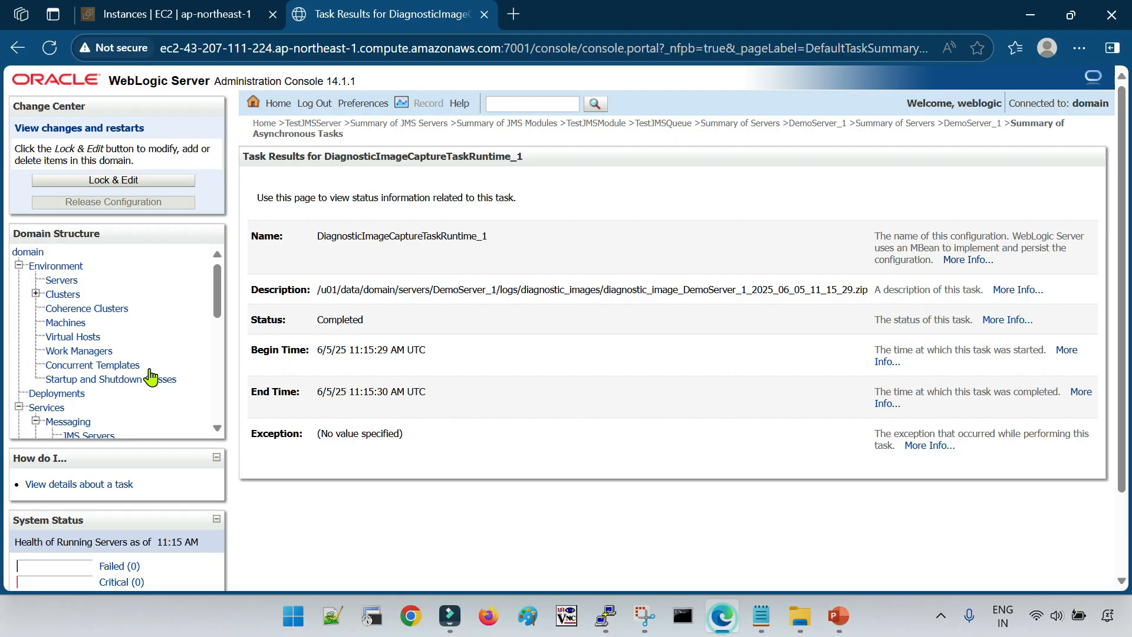
scroll(144, 354, "down", 3)
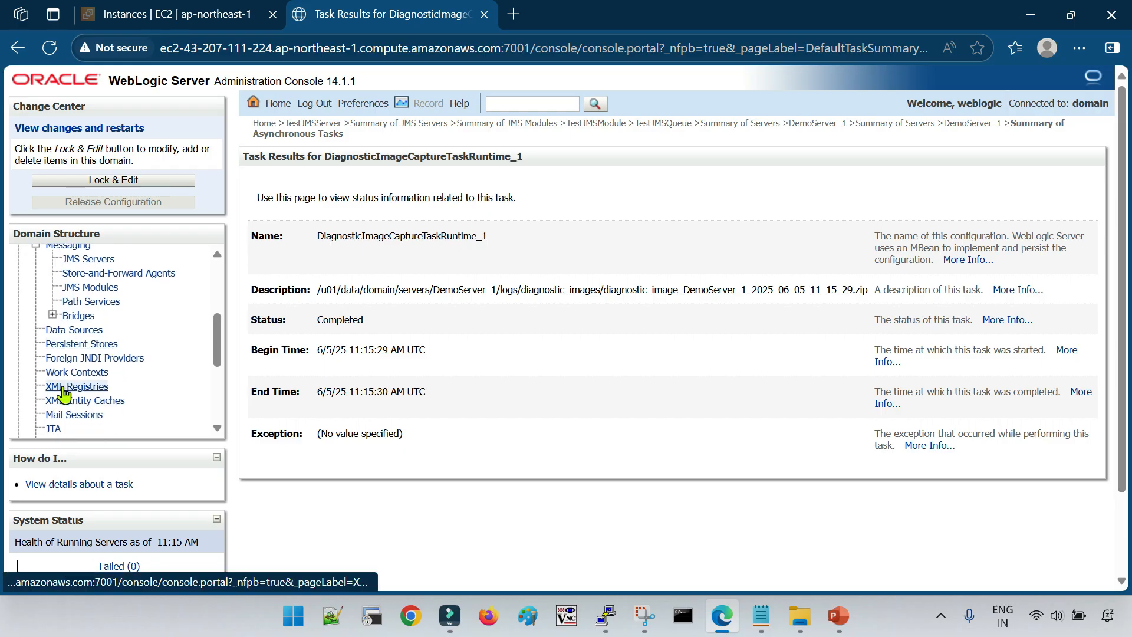
scroll(59, 377, "up", 2)
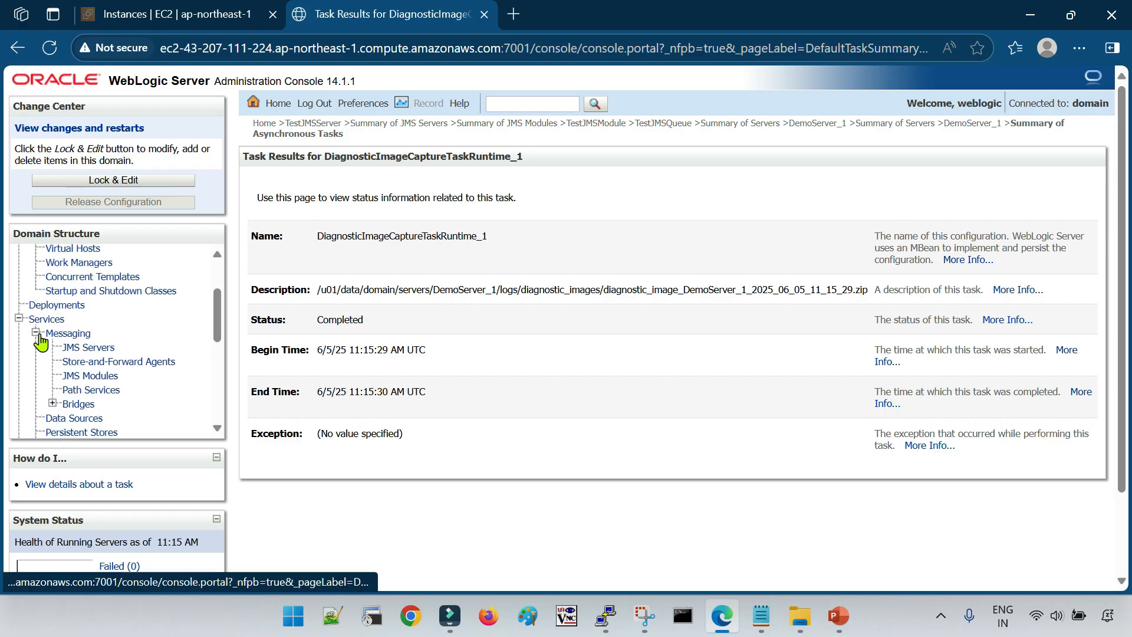
left_click(90, 376)
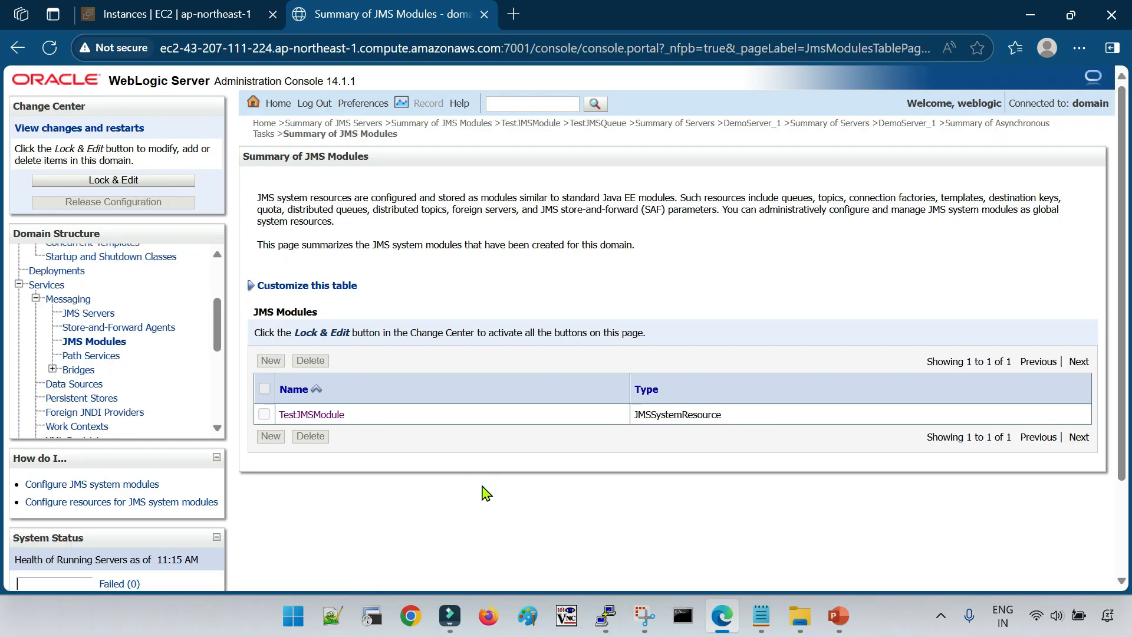
left_click(335, 415)
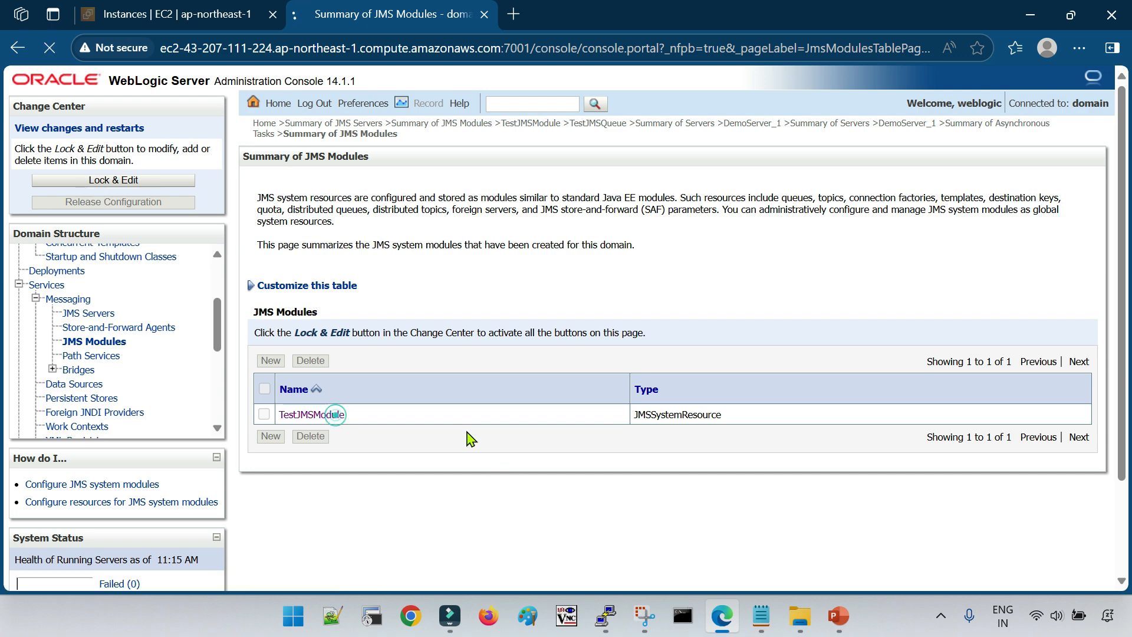
Open the monitoring page of TestJMSQueue from the module's summary of resources
scroll(493, 467, "down", 2)
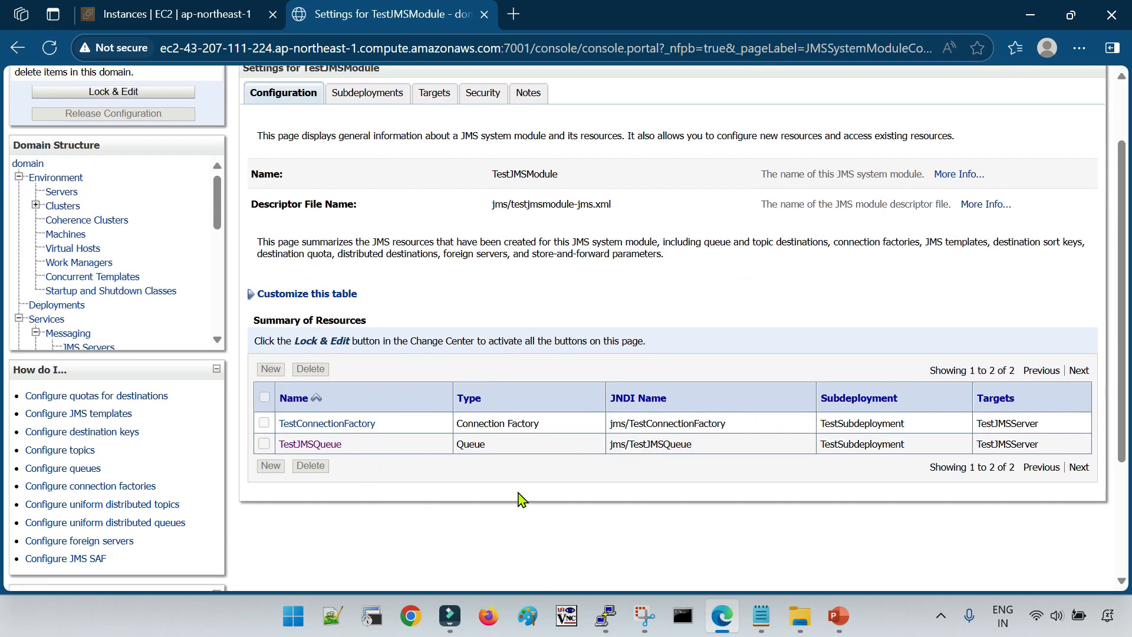
scroll(518, 498, "up", 2)
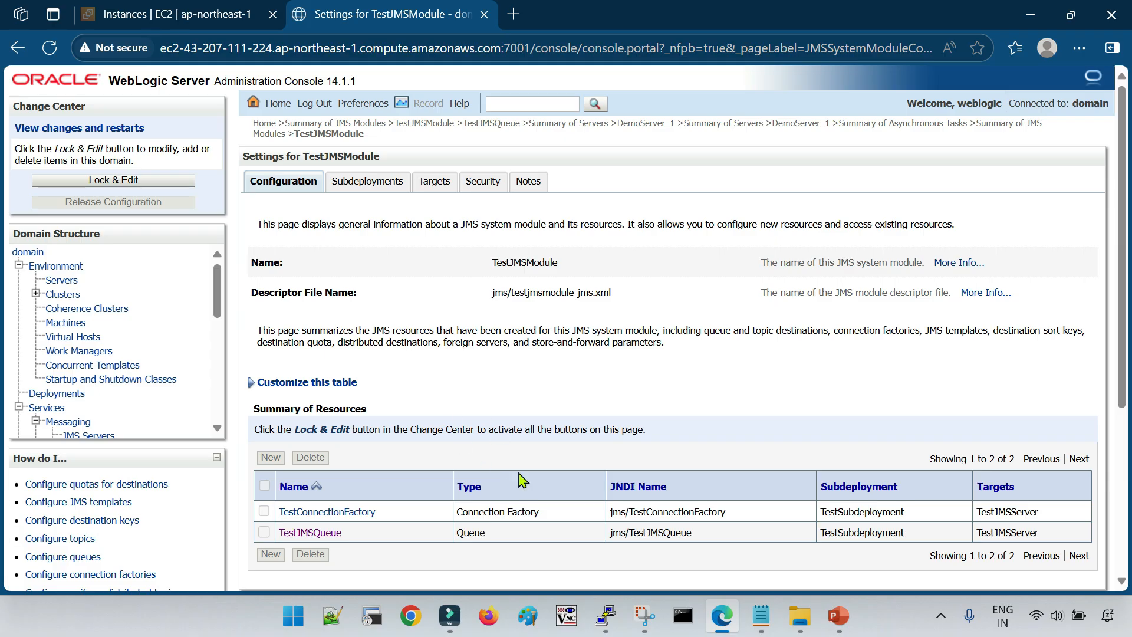
scroll(521, 478, "down", 2)
scroll(542, 500, "up", 2)
left_click(316, 532)
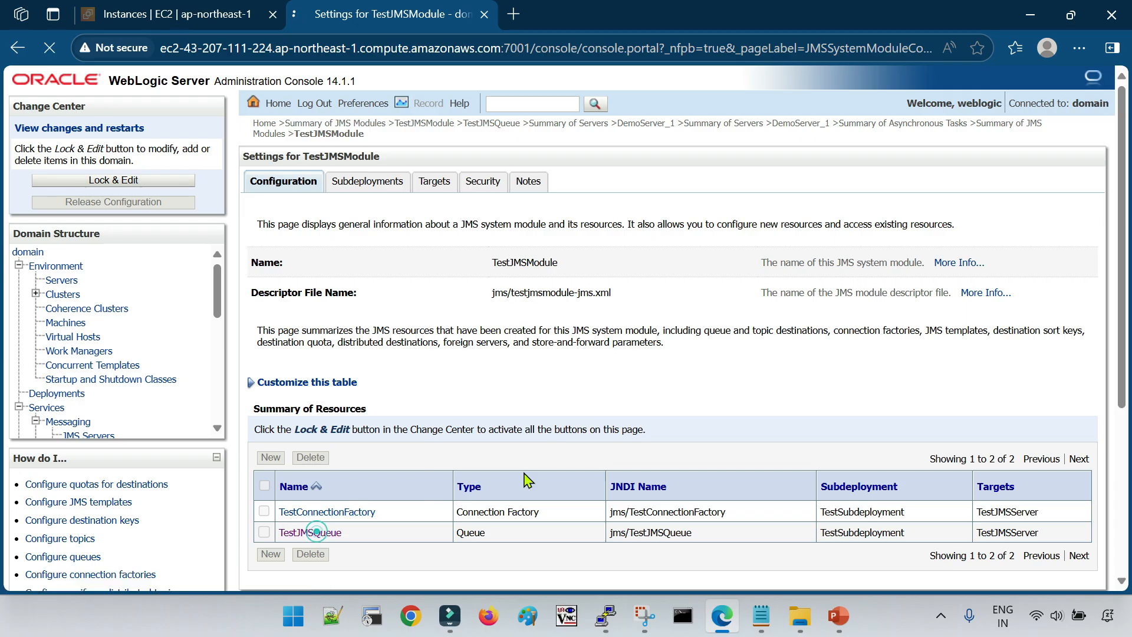
left_click(358, 184)
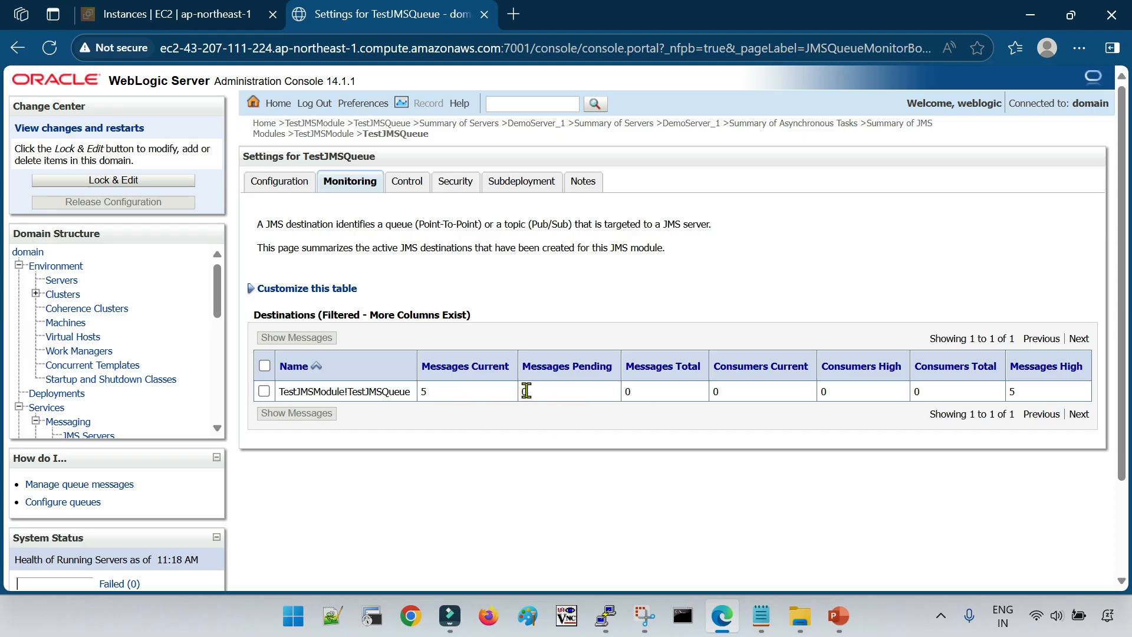
Examine the TestJMSQueue statistics for total and pending messages and for the highest consumer count
double_click(626, 391)
left_click(660, 483)
left_click(824, 444)
double_click(822, 389)
left_click(858, 448)
double_click(523, 391)
left_click(572, 436)
left_click(477, 453)
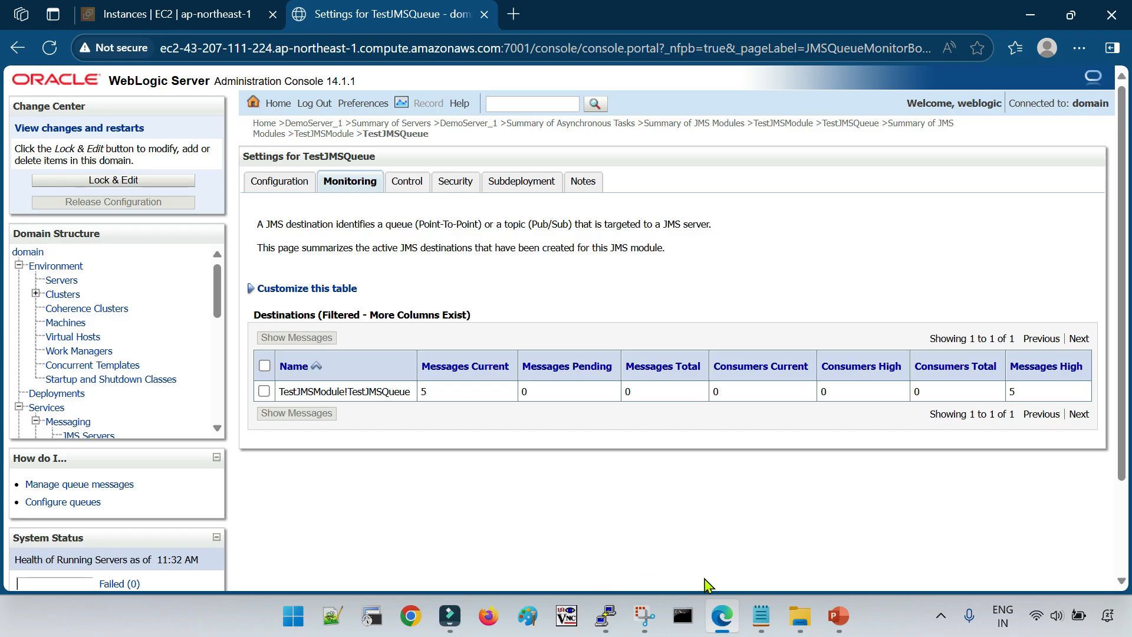
Switch to the PuTTY session in /u01/data/domain, change to examples/jms/queue and list its files with ls -lrt
mouse_move(608, 614)
left_click(762, 569)
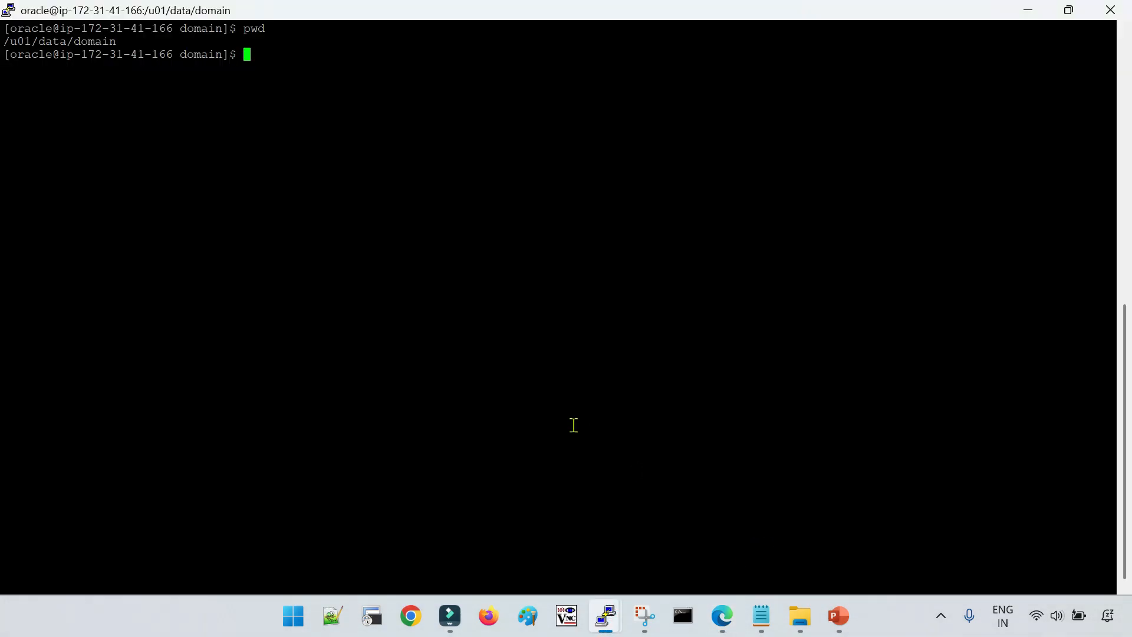
type("cd ex")
key("Tab")
type("j")
key("Tab")
type("q")
key("Tab")
key("Return")
type("ls -lrt")
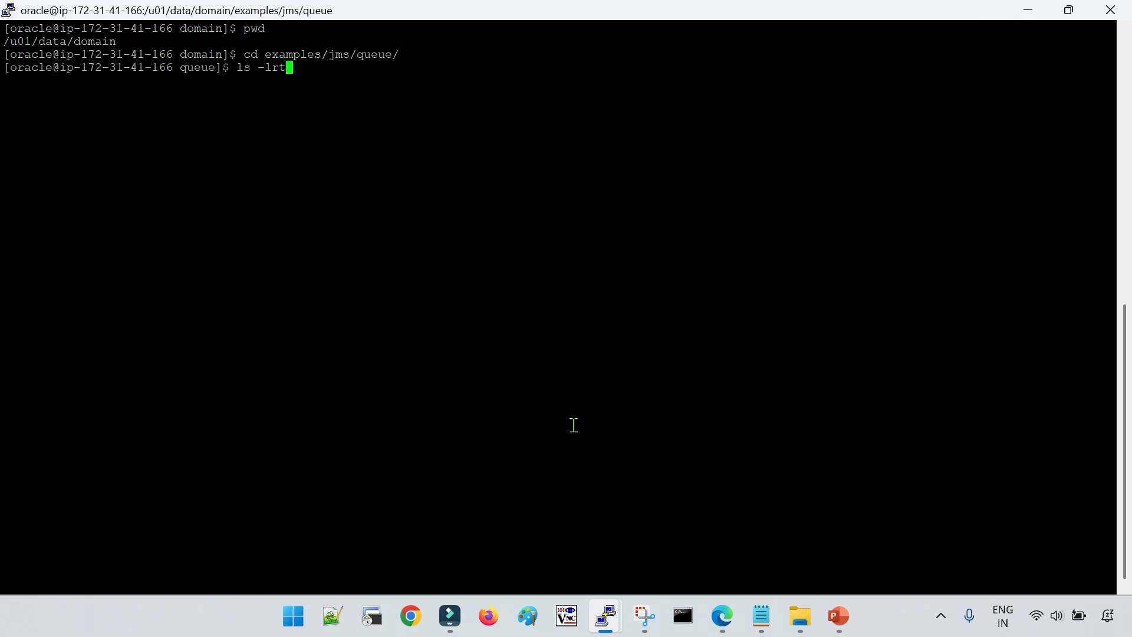
key("Return")
Print the working directory with pwd and go back up three levels to the domain directory
type("pwd")
key("Return")
type("cd ../../../")
key("Return")
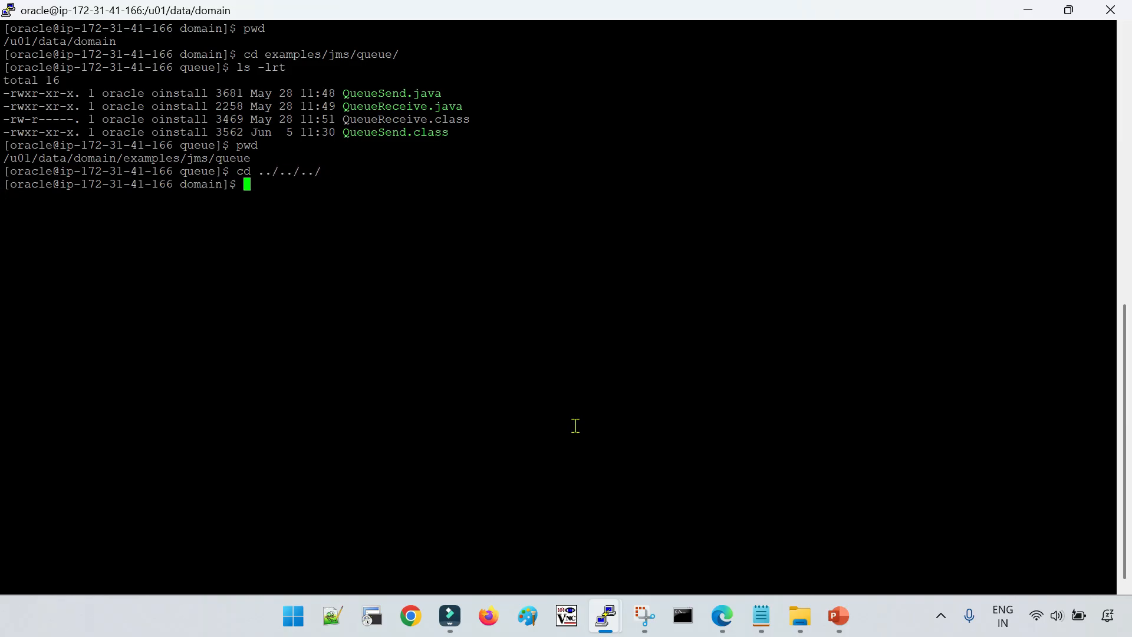
Copy the java command for examples.jms.queue.QueueSend from the Notepad notes and run it in the PuTTY session in the domain directory
left_click(761, 616)
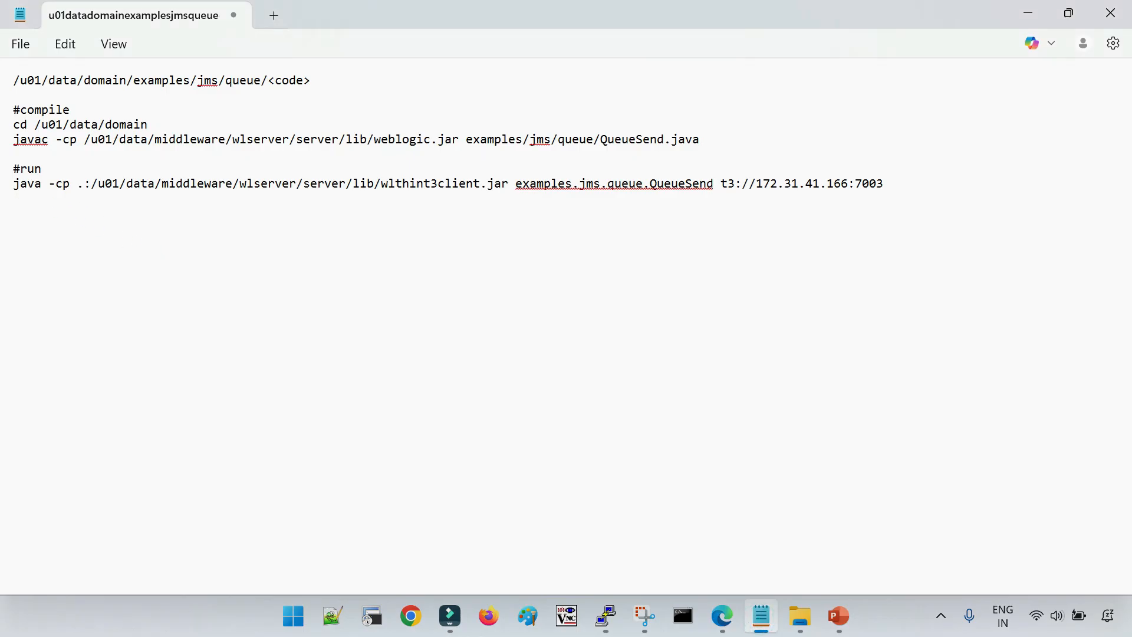
triple_click(30, 186)
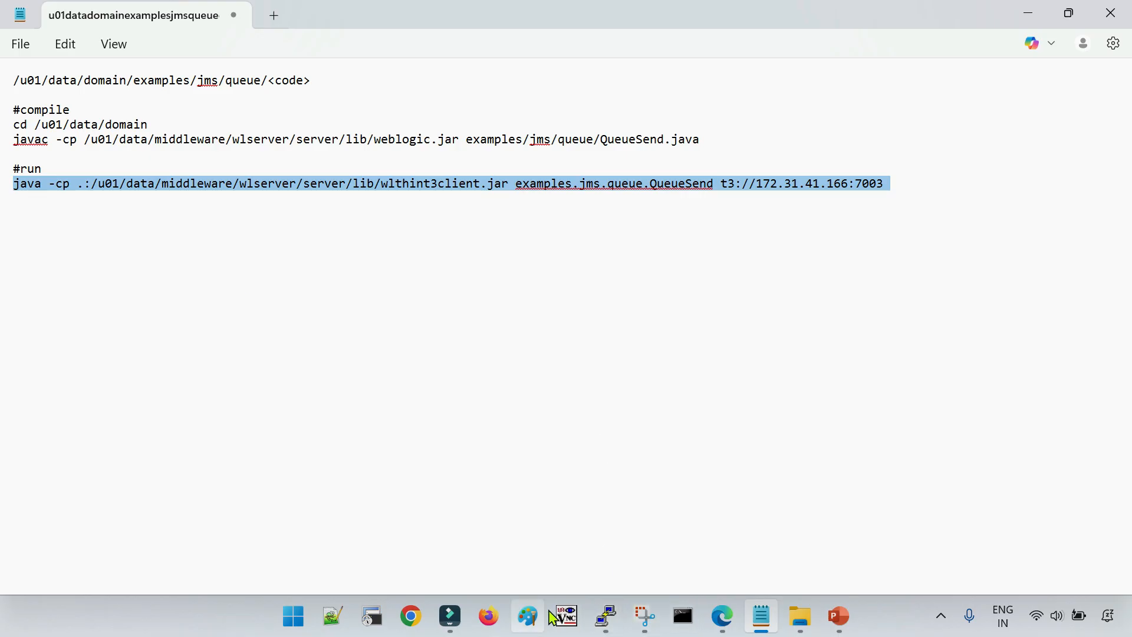
left_click(605, 616)
right_click(767, 538)
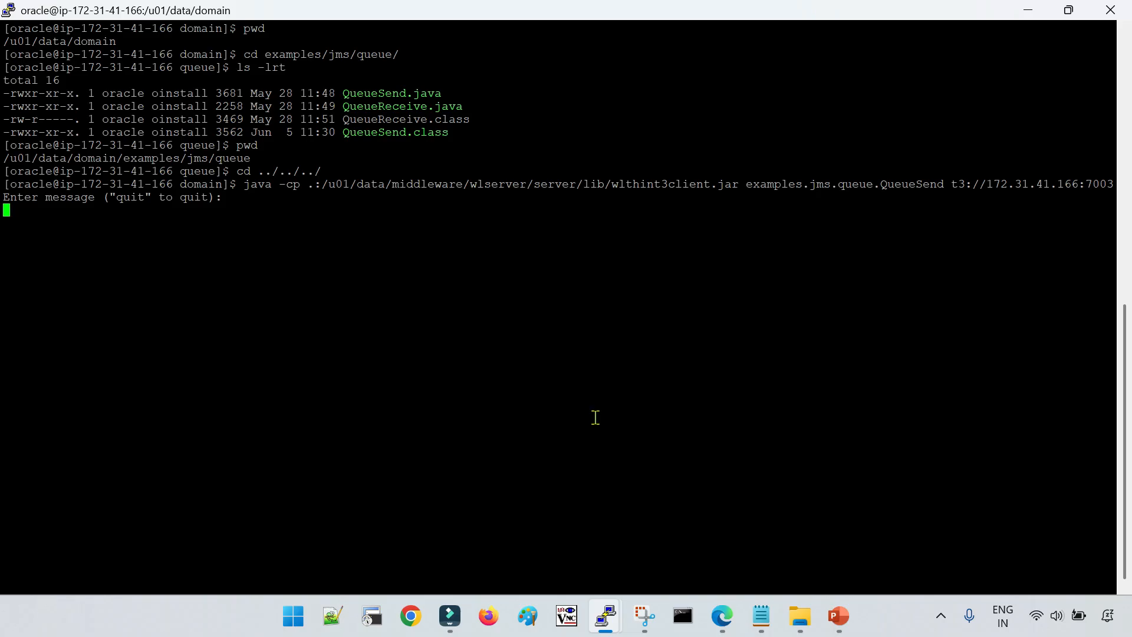
Send two JMS messages through QueueSend with the texts "digitalk" and "systems"
type("hello")
key("BackSpace")
key("BackSpace")
key("BackSpace")
type("digitalk")
key("Return")
type("systems")
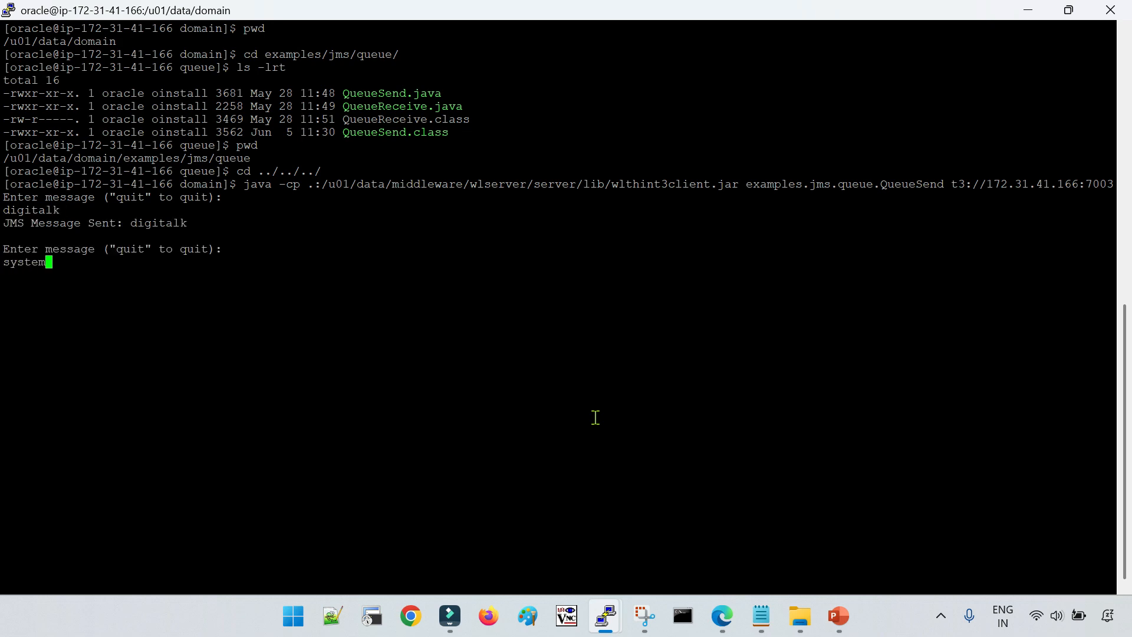
key("Return")
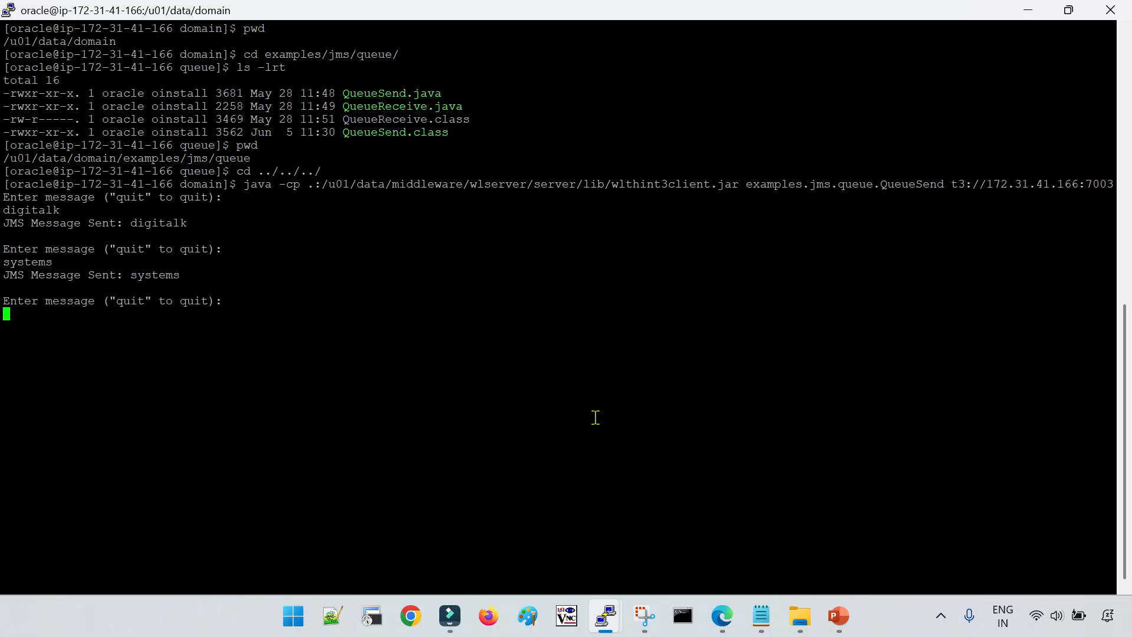
End QueueSend by sending "quit", switch to the WebLogic console in Edge and refresh TestJMSQueue's monitoring statistics
type("quit")
key("Return")
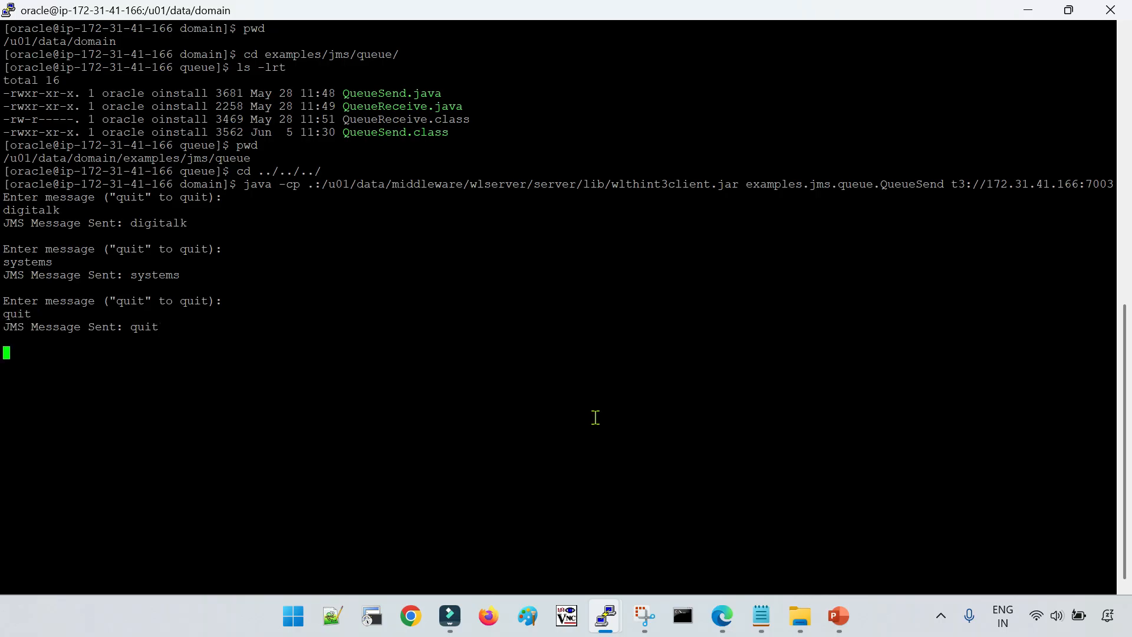
left_click(721, 616)
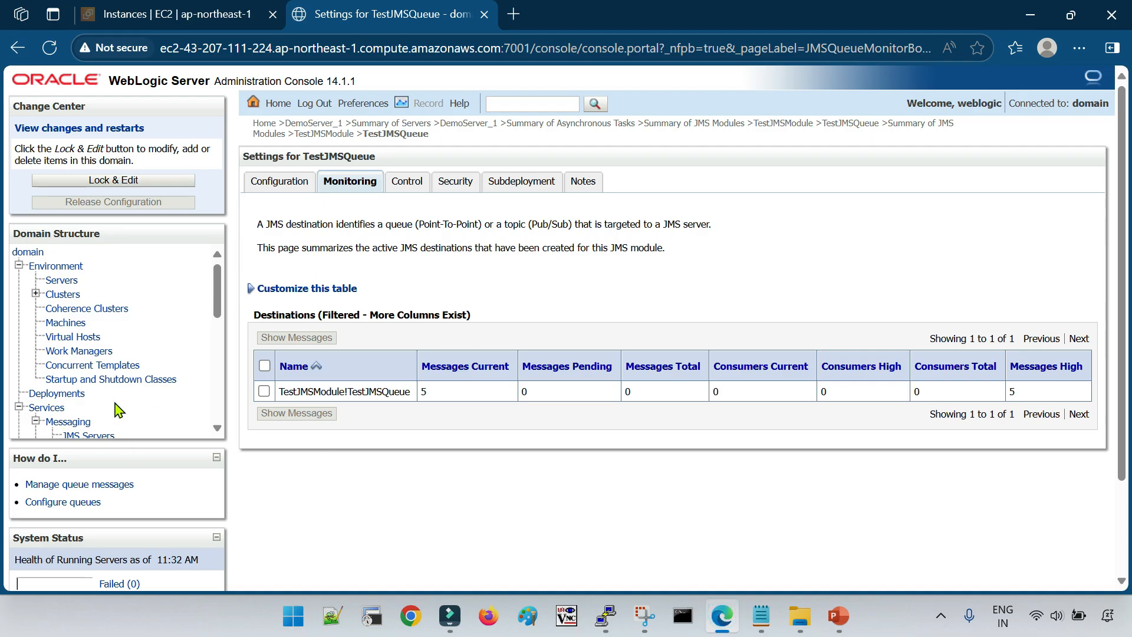
scroll(139, 380, "down", 5)
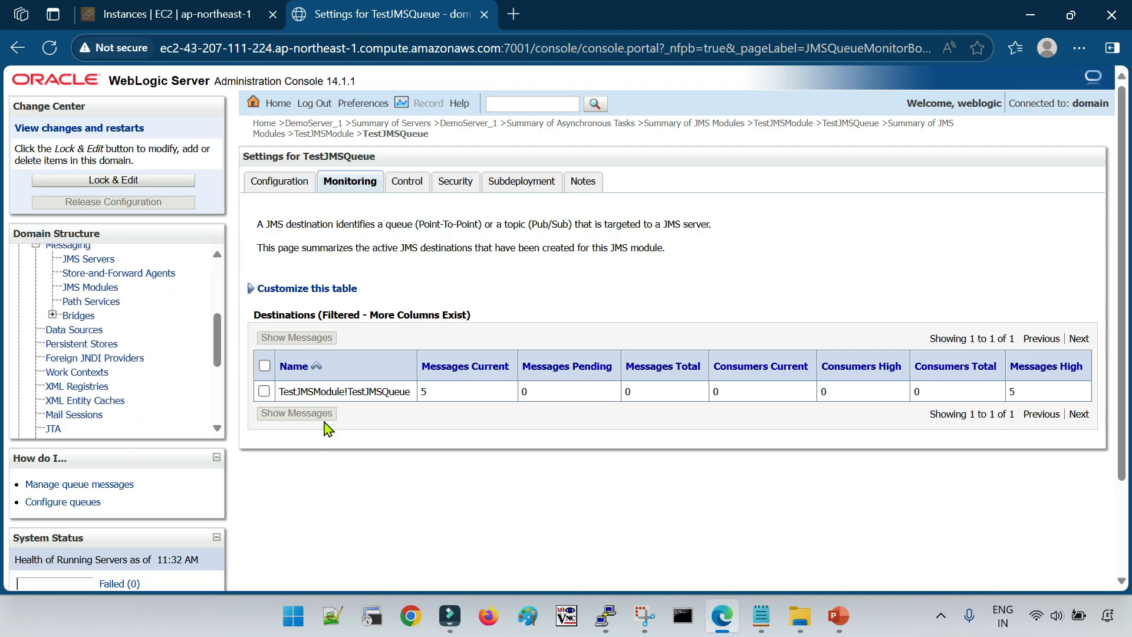
left_click(289, 183)
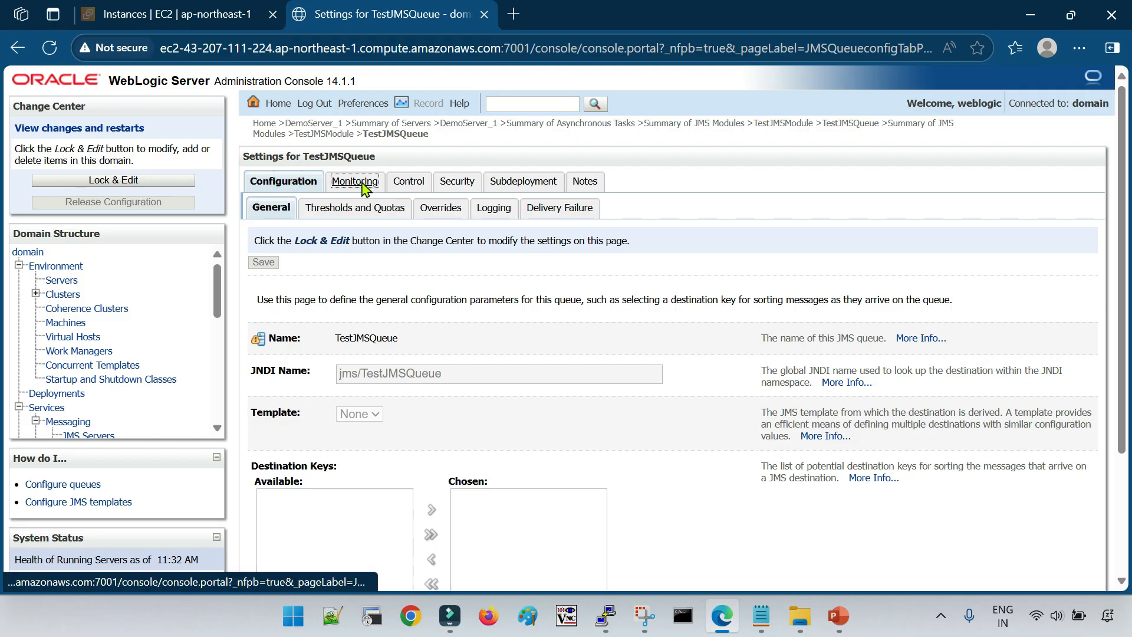
left_click(356, 183)
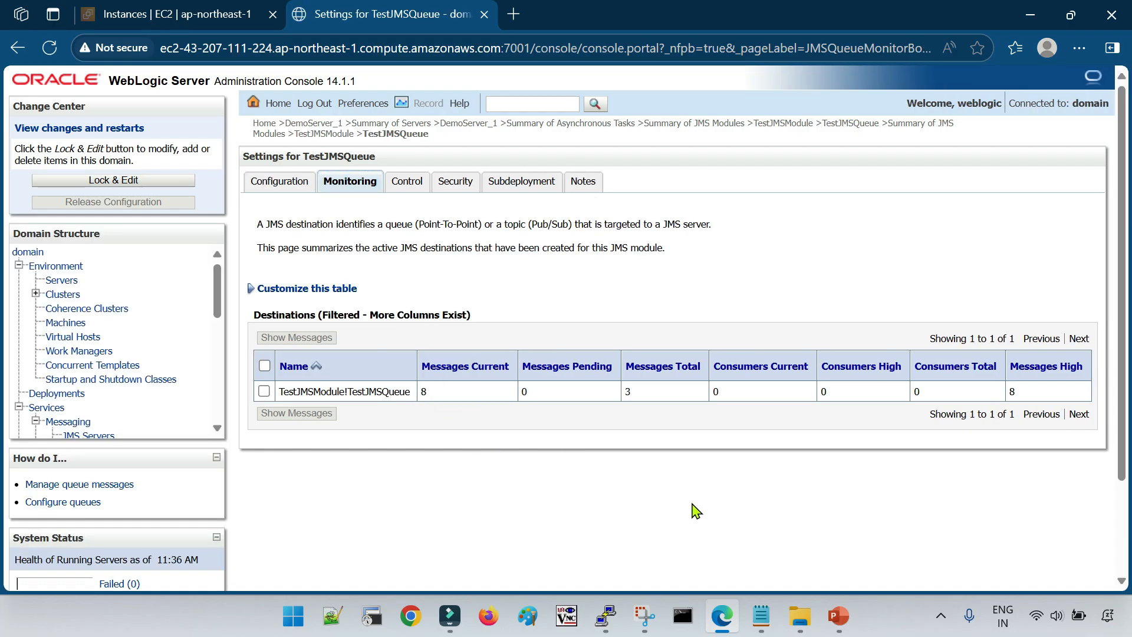
Switch to the PuTTY session in the domain directory and review the three message texts sent through QueueSend
left_click(807, 533)
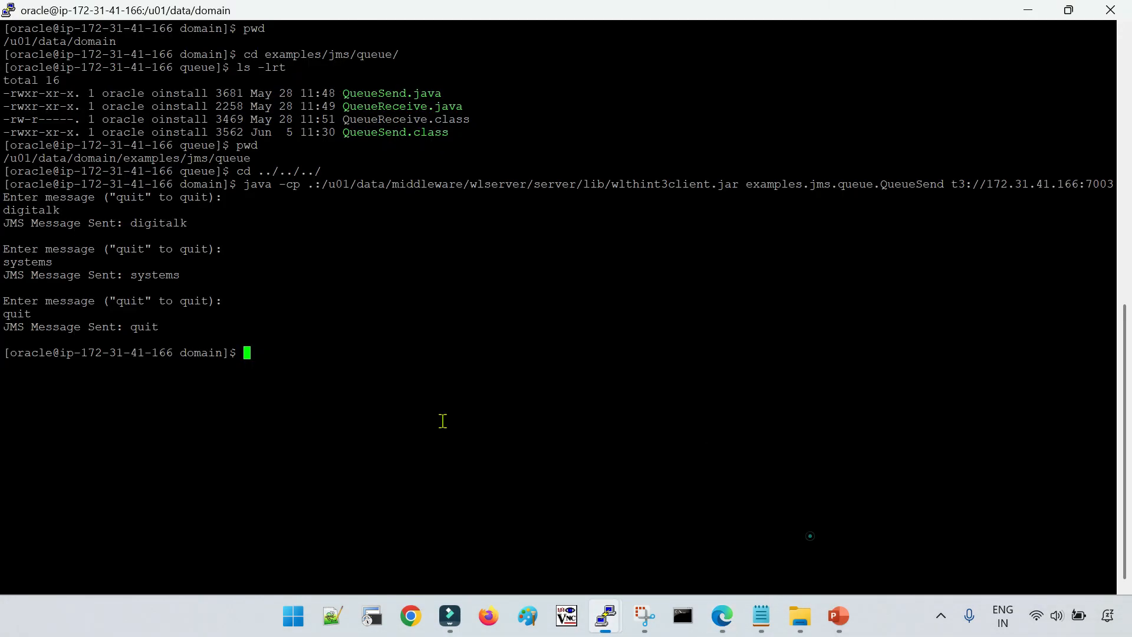
double_click(39, 211)
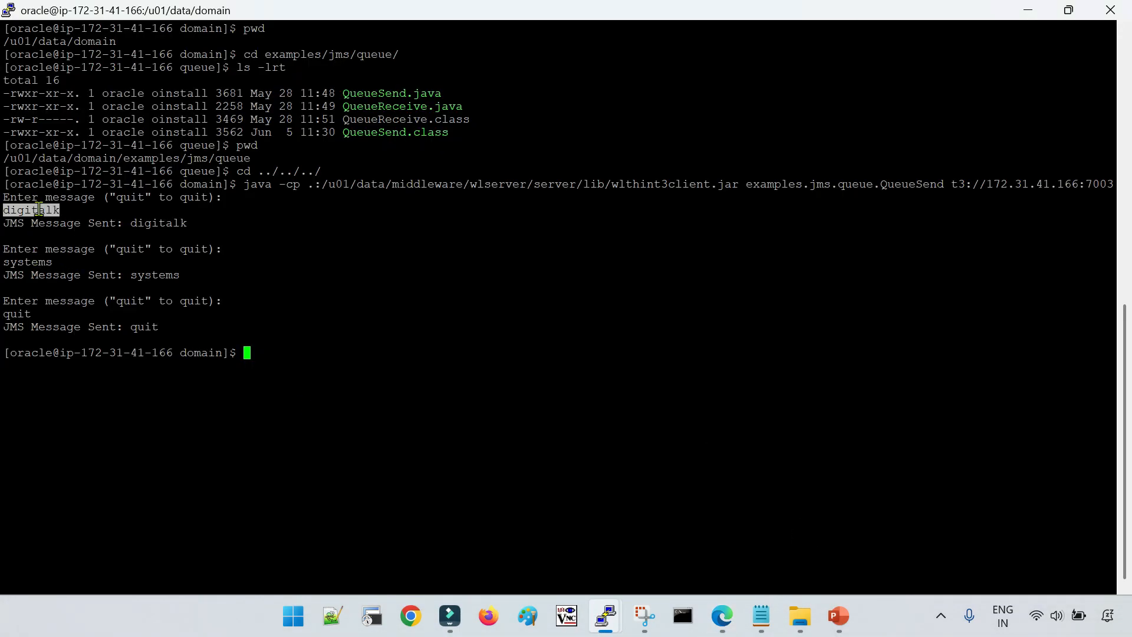
double_click(36, 262)
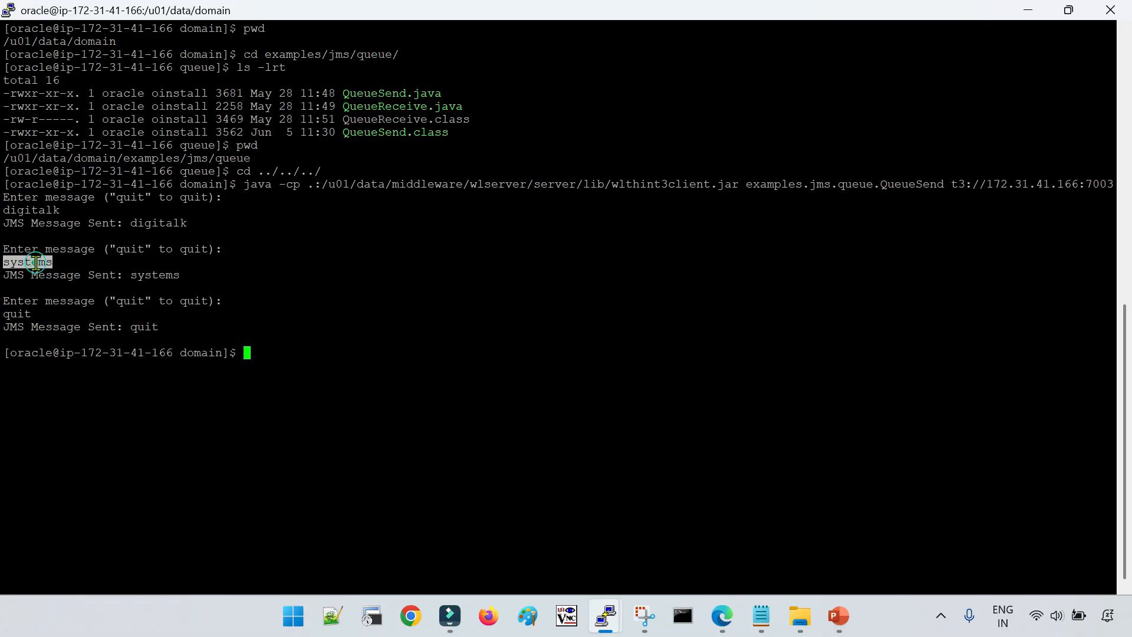
double_click(23, 313)
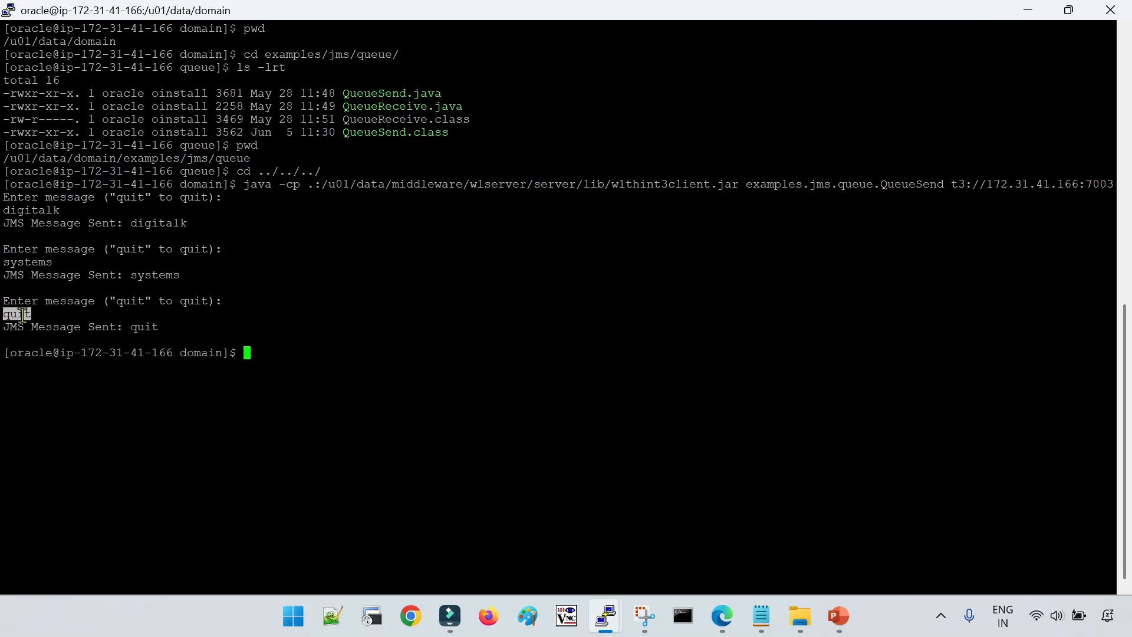
Switch back to the WebLogic console in Edge and examine the total and high message counts of TestJMSQueue
left_click(722, 616)
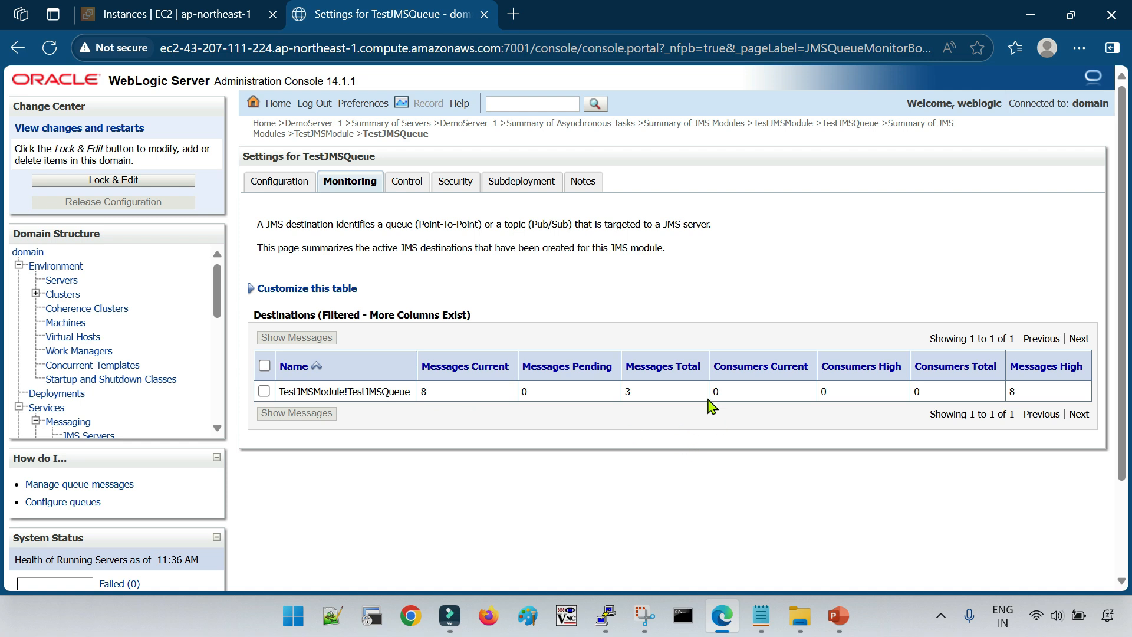
left_click_drag(649, 392, 623, 393)
left_click(644, 474)
left_click_drag(1040, 396, 1008, 389)
left_click(902, 470)
left_click(970, 463)
left_click_drag(1031, 391, 1009, 389)
left_click(922, 473)
Go to the JMS servers of the domain and open the monitoring page of TestJMSServer
scroll(125, 383, "down", 1)
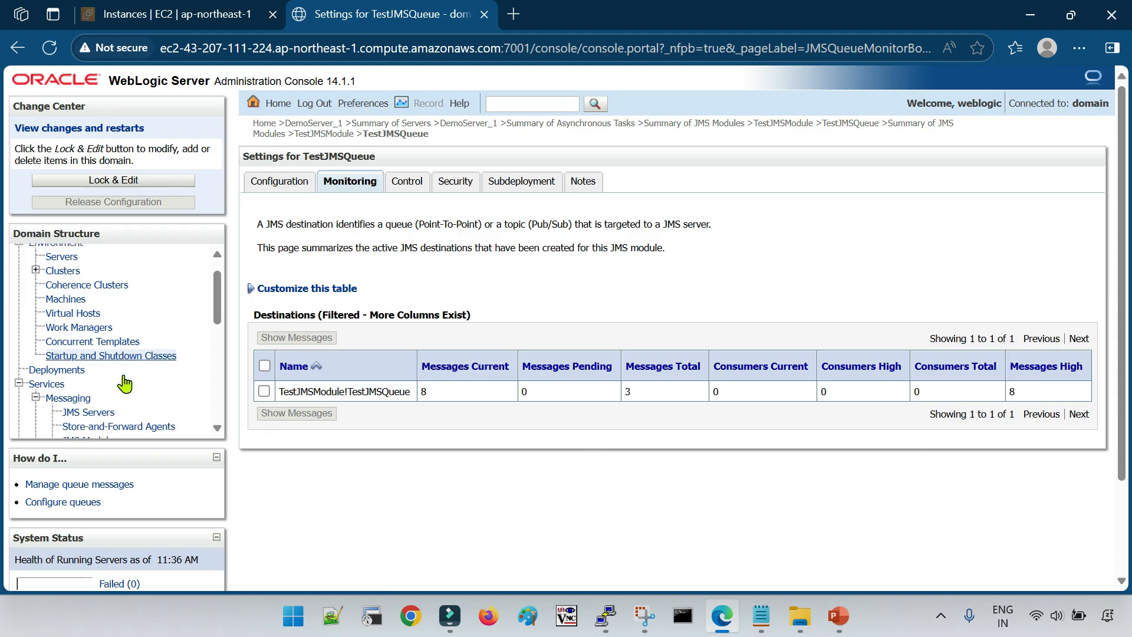
scroll(125, 383, "down", 1)
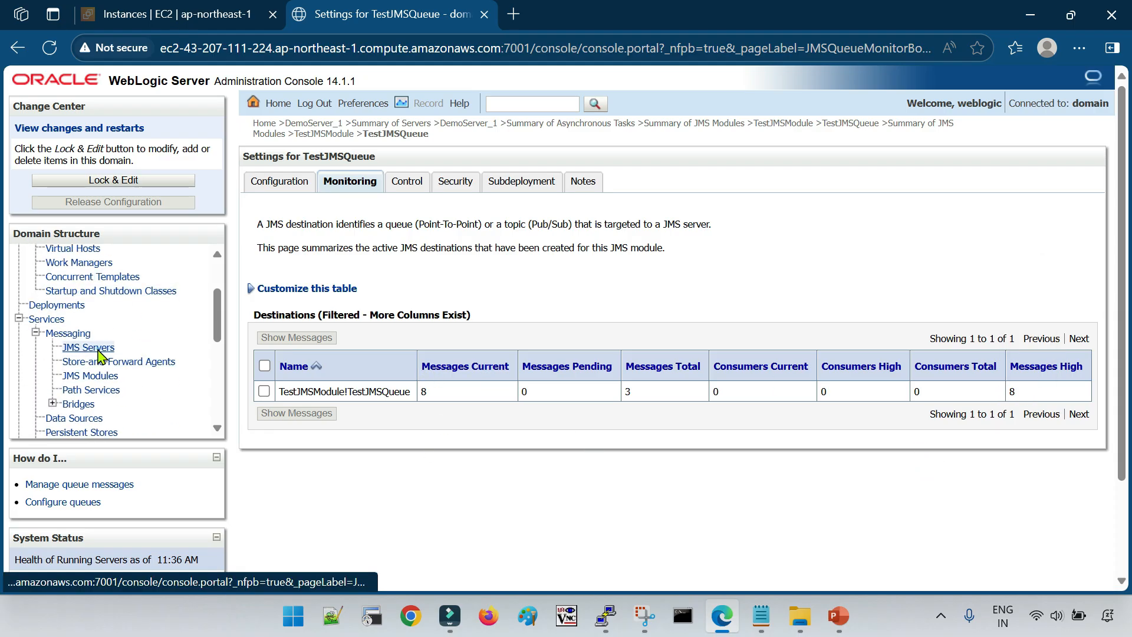
left_click(88, 348)
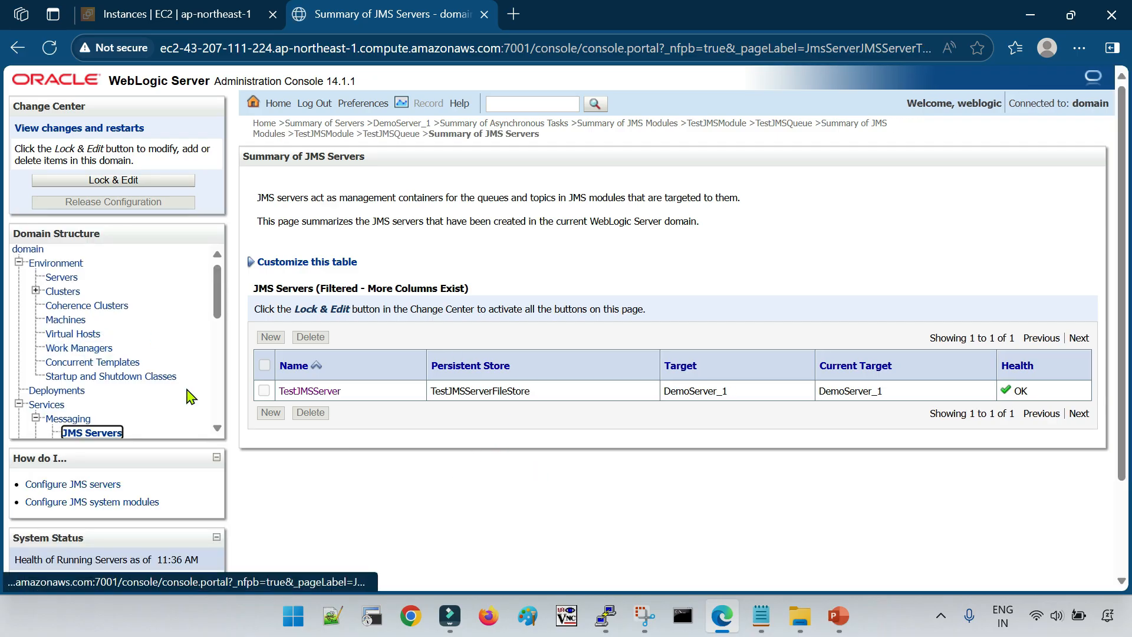
scroll(188, 397, "down", 1)
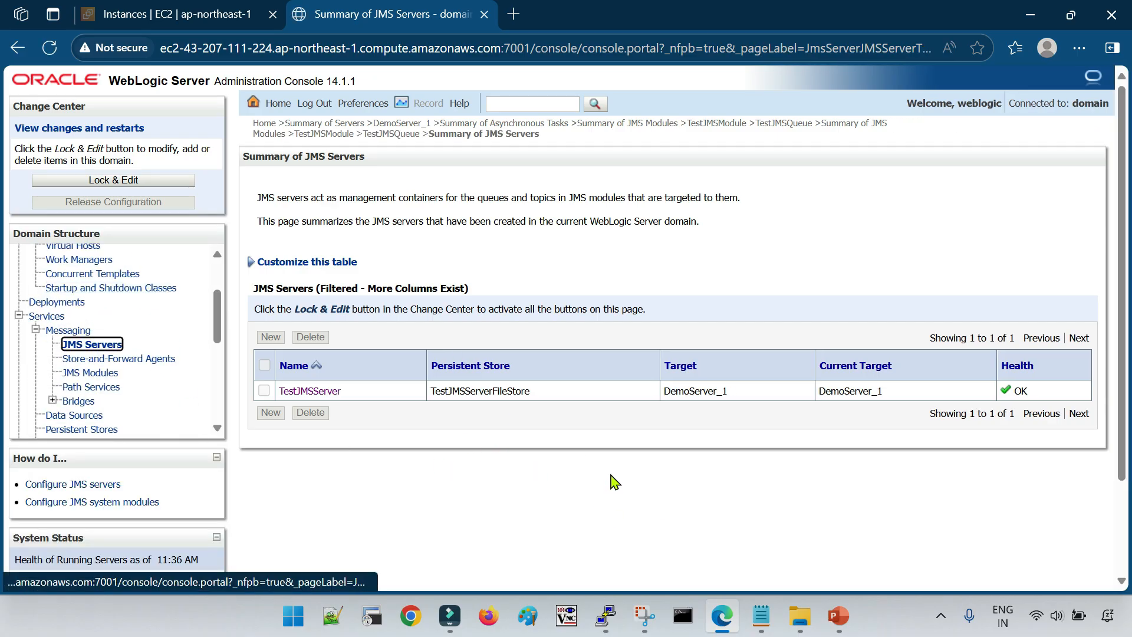
left_click(310, 391)
left_click(453, 182)
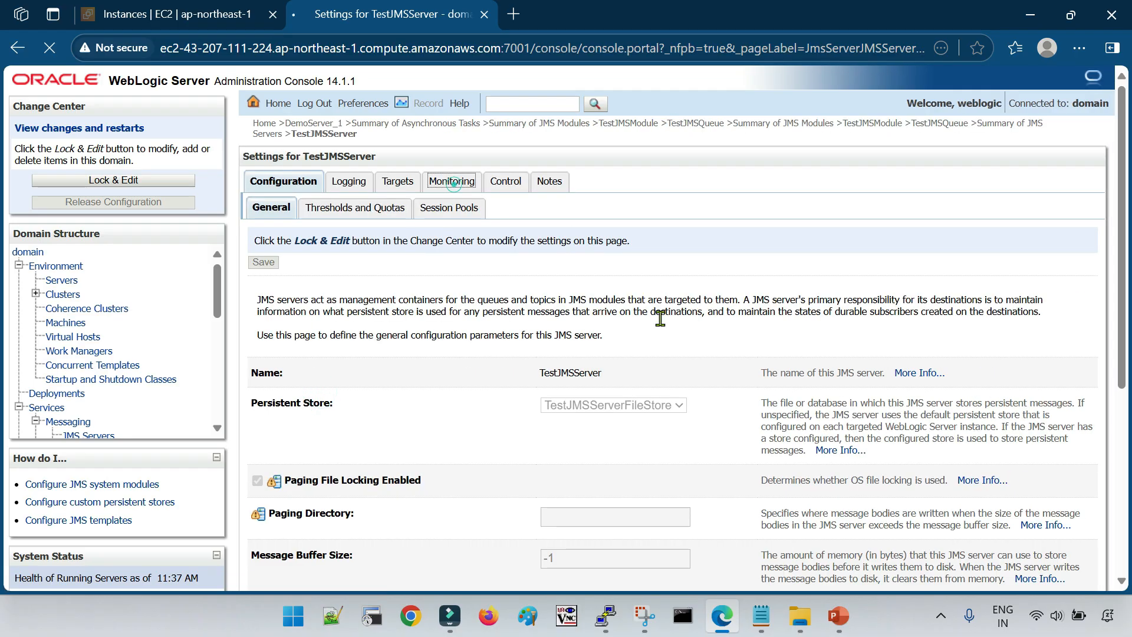
Examine the TestJMSServer runtime statistics, checking the JMS server name and the server hosting it
left_click_drag(328, 386, 397, 386)
left_click(404, 455)
double_click(291, 387)
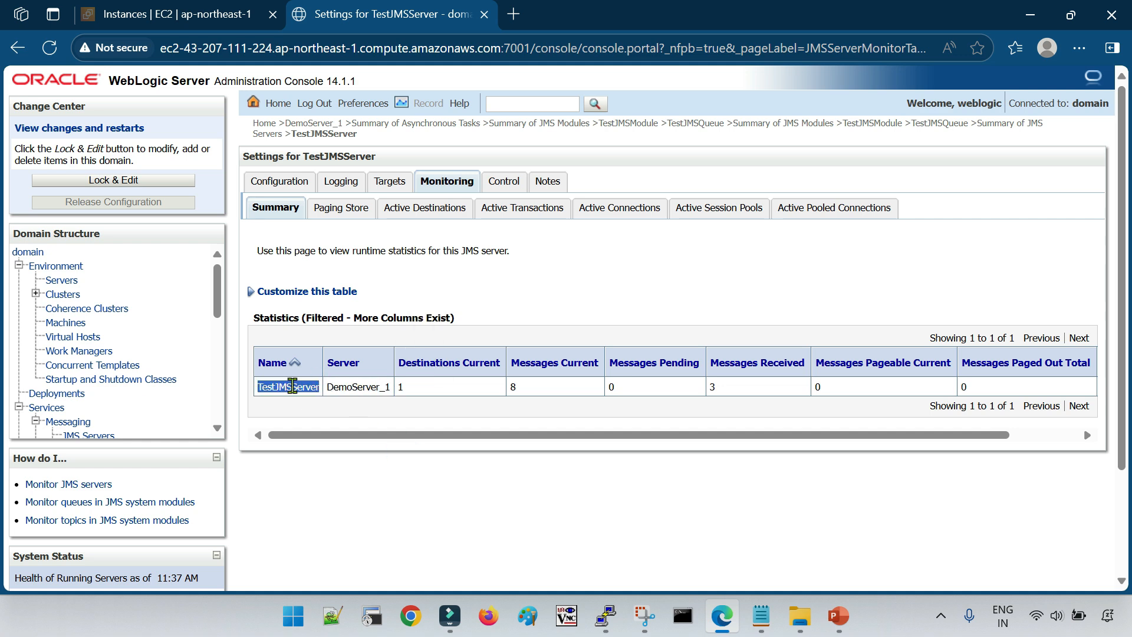
left_click(560, 493)
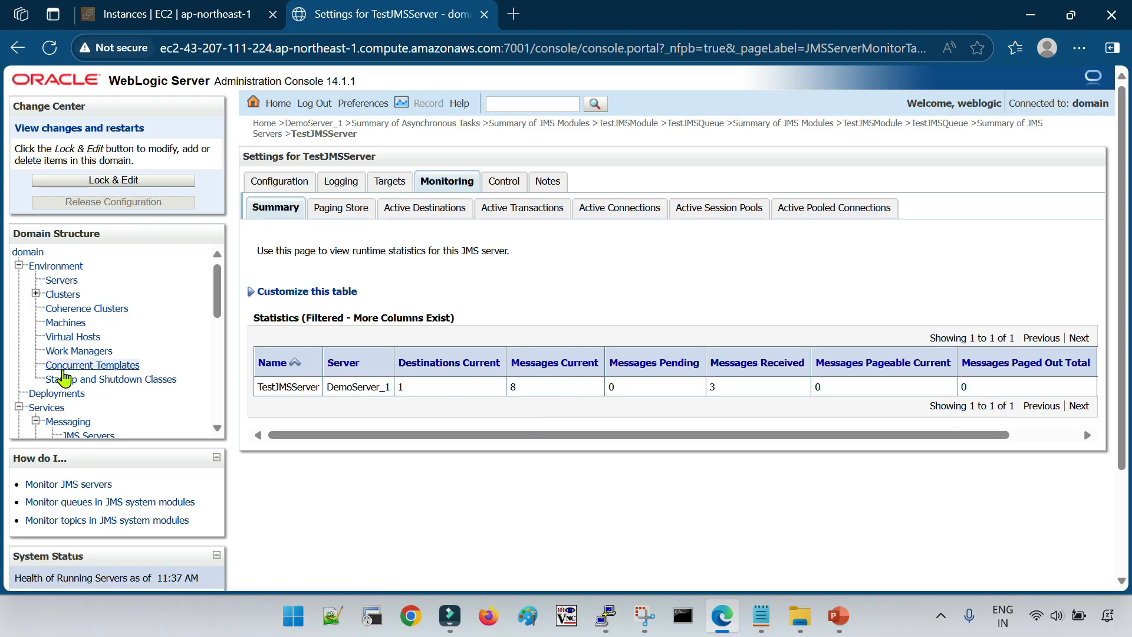
scroll(121, 384, "down", 3)
scroll(121, 383, "up", 3)
double_click(313, 387)
left_click(307, 403)
double_click(297, 387)
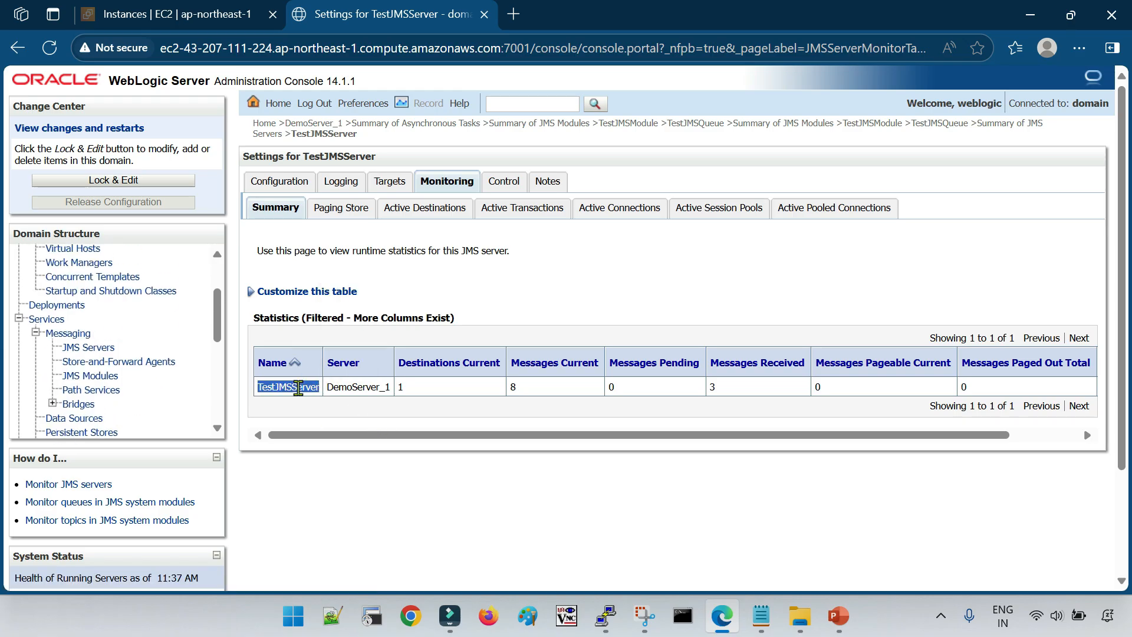
double_click(358, 388)
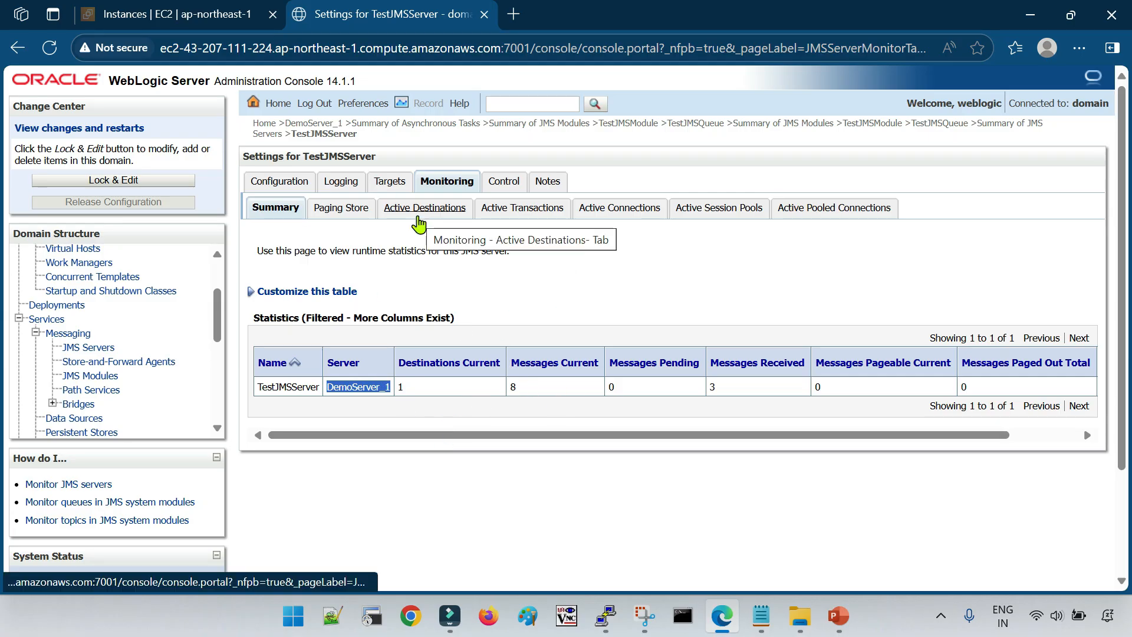
Open TestJMSModule from the JMS modules and go to the monitoring page of its TestJMSQueue
scroll(118, 389, "down", 2)
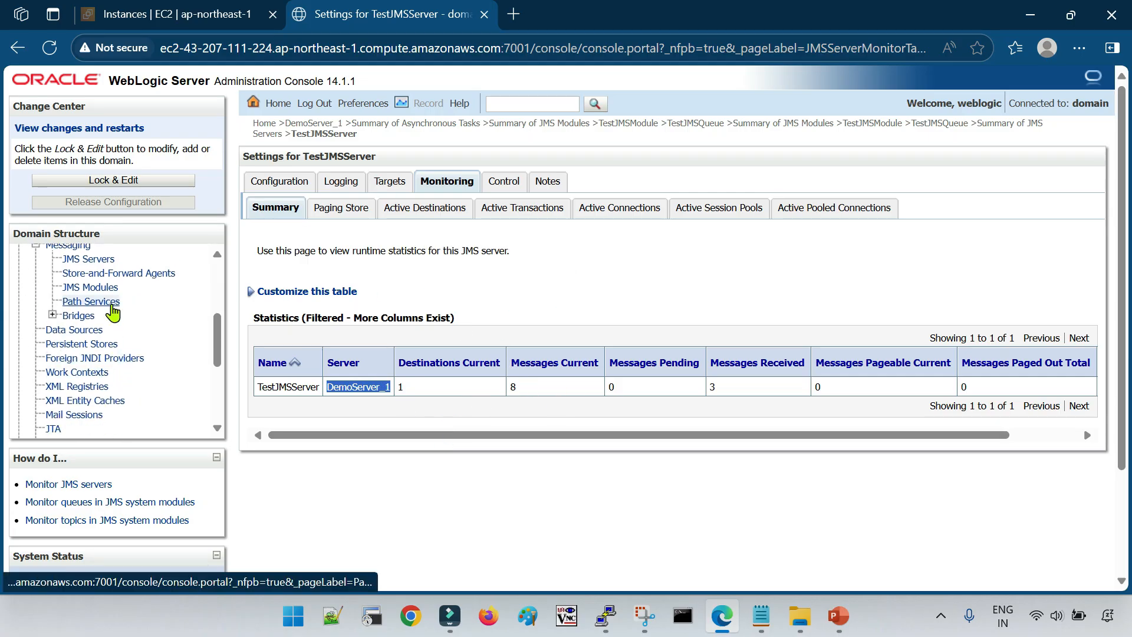
left_click(82, 288)
left_click(319, 415)
scroll(332, 371, "down", 2)
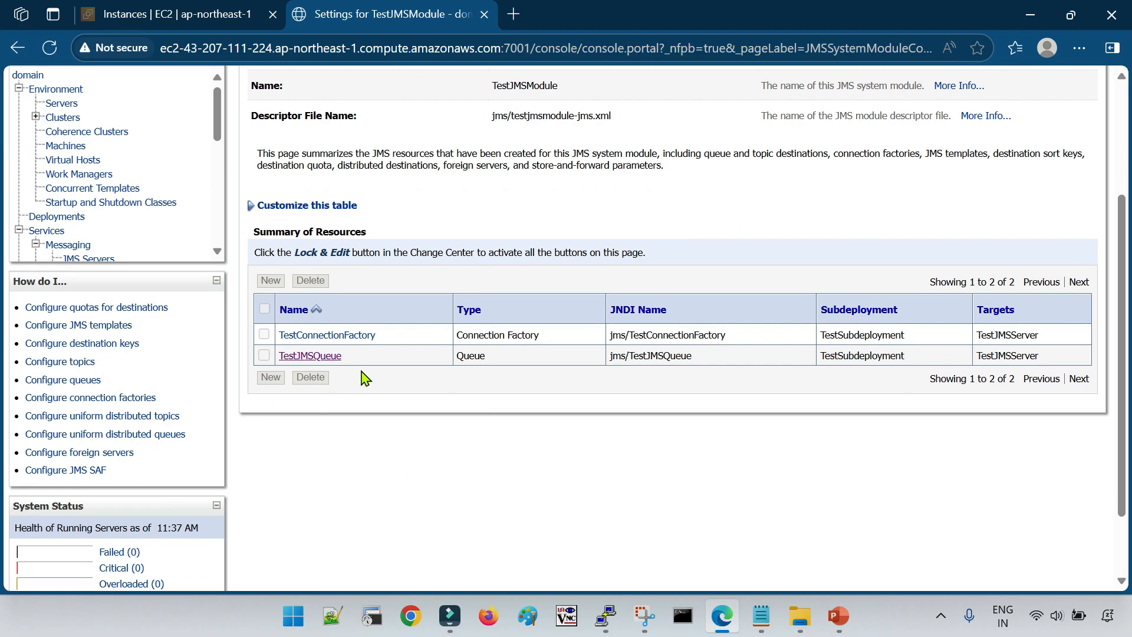
left_click(311, 356)
left_click(364, 175)
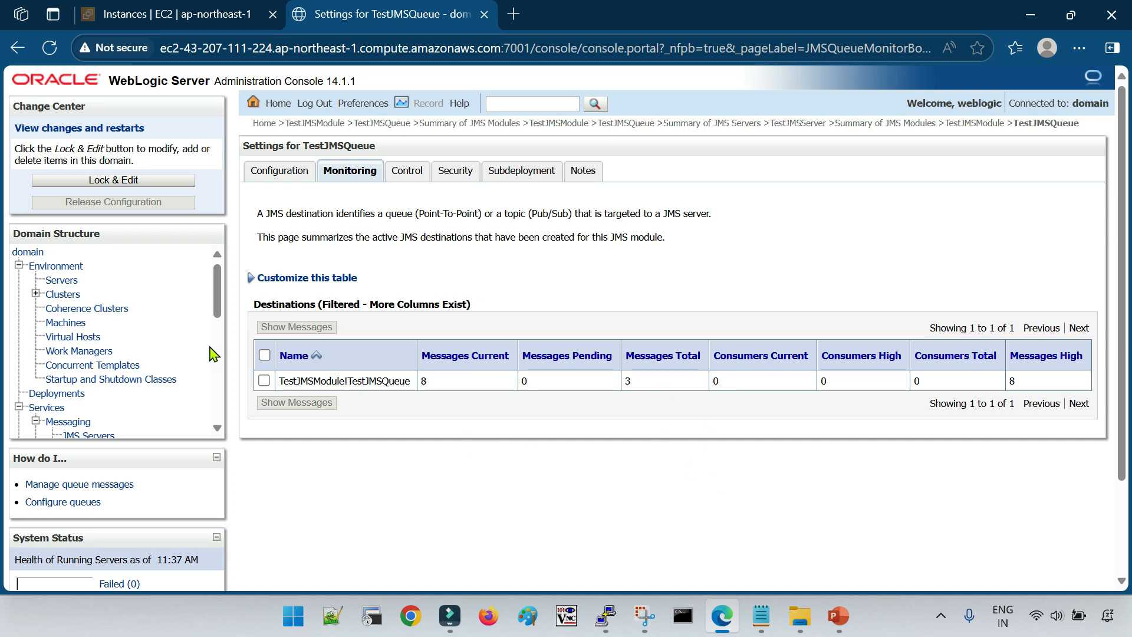
Show the messages of TestJMSQueue and open the one time-stamped Thu Jun 05 11:36:33 UTC 2025 to read its text
left_click(263, 381)
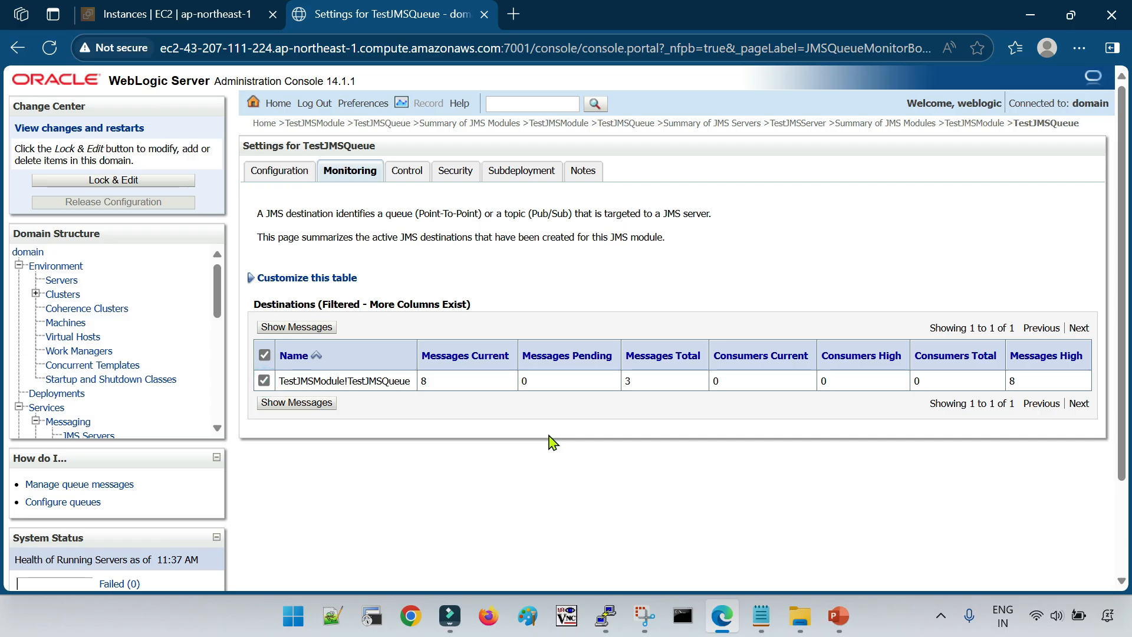
left_click(300, 402)
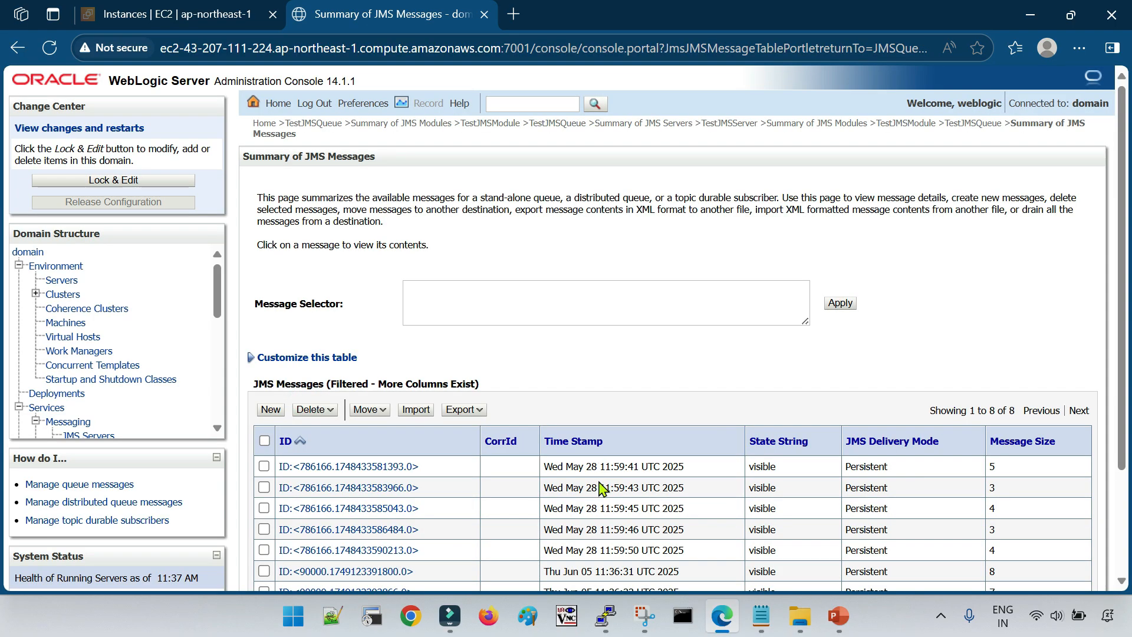
scroll(600, 488, "down", 2)
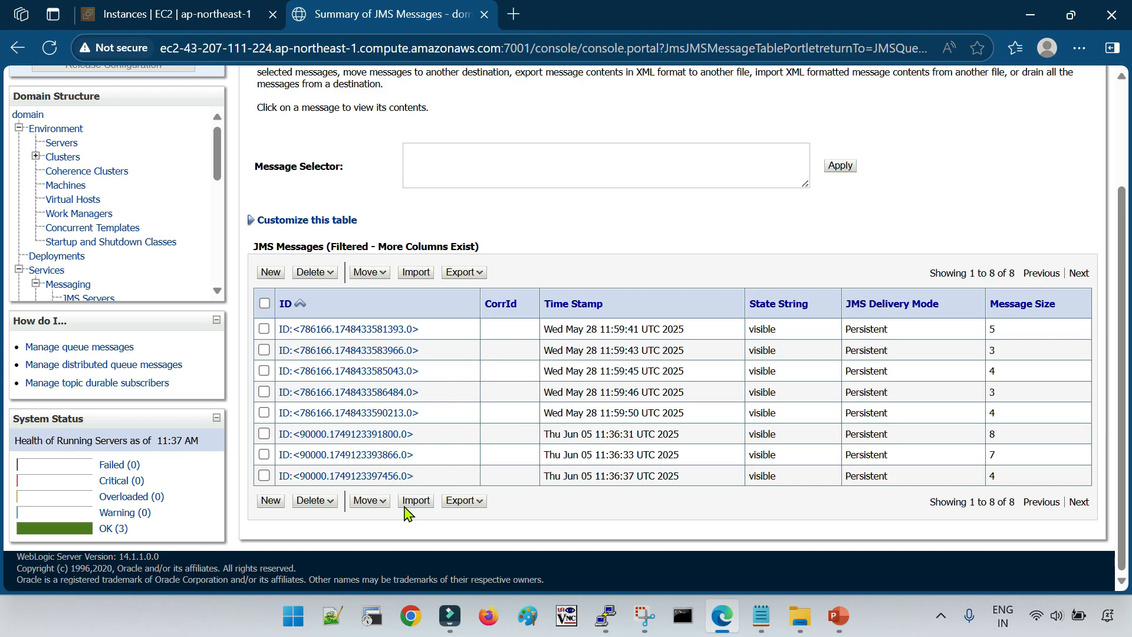
left_click(360, 455)
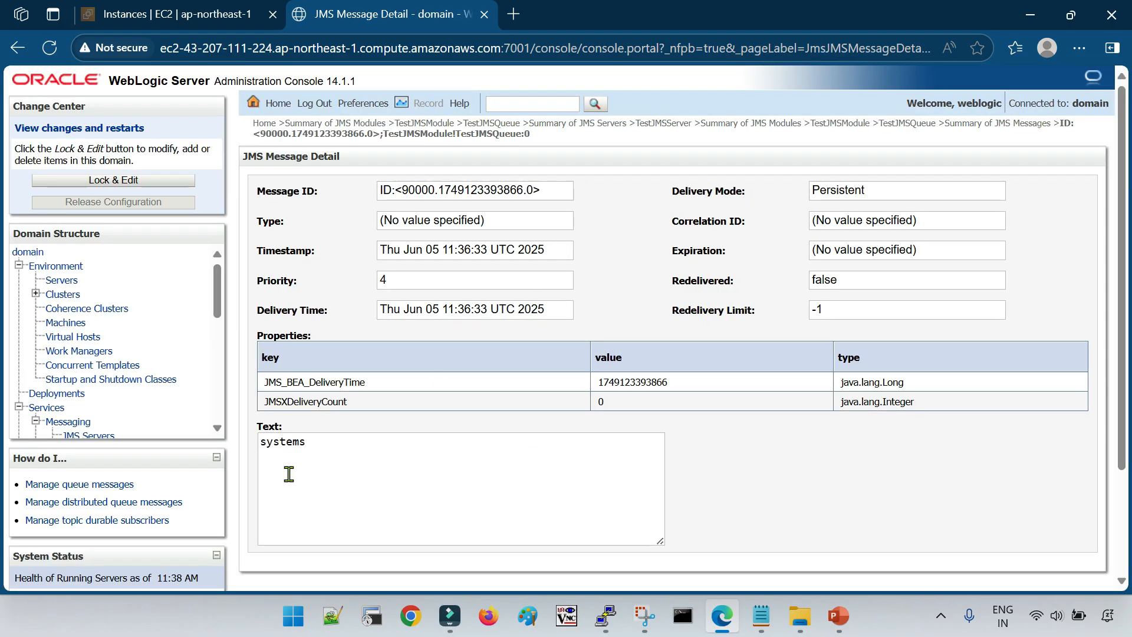
scroll(291, 470, "down", 2)
double_click(326, 359)
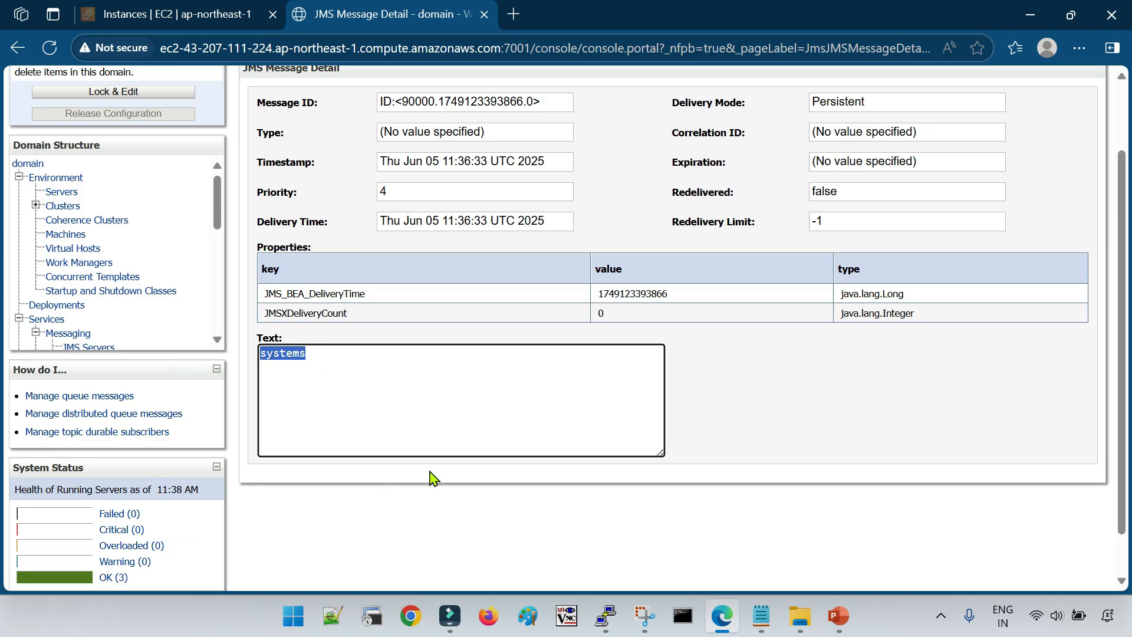
Compare the opened message with the texts sent in the PuTTY domain session and return to the console in Edge
left_click(608, 616)
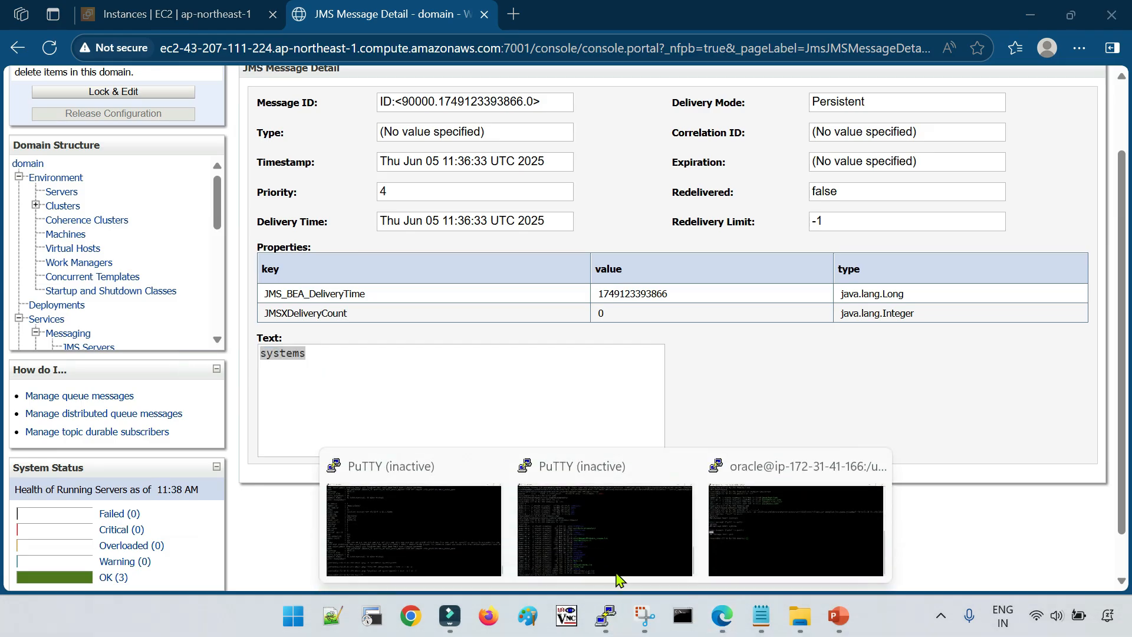
left_click(794, 533)
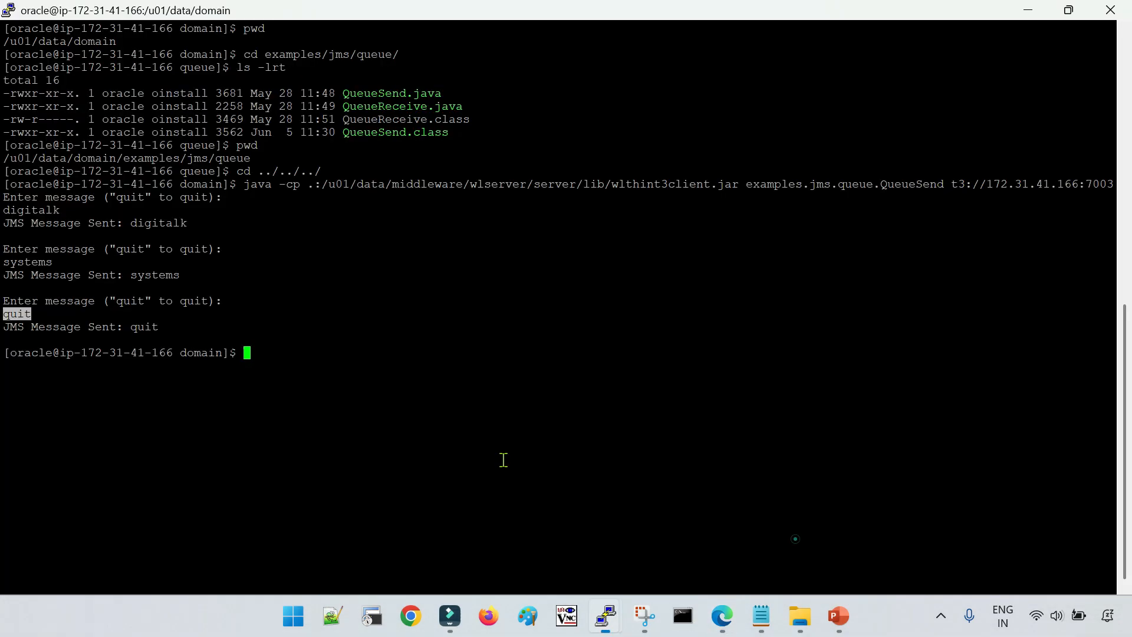
double_click(33, 265)
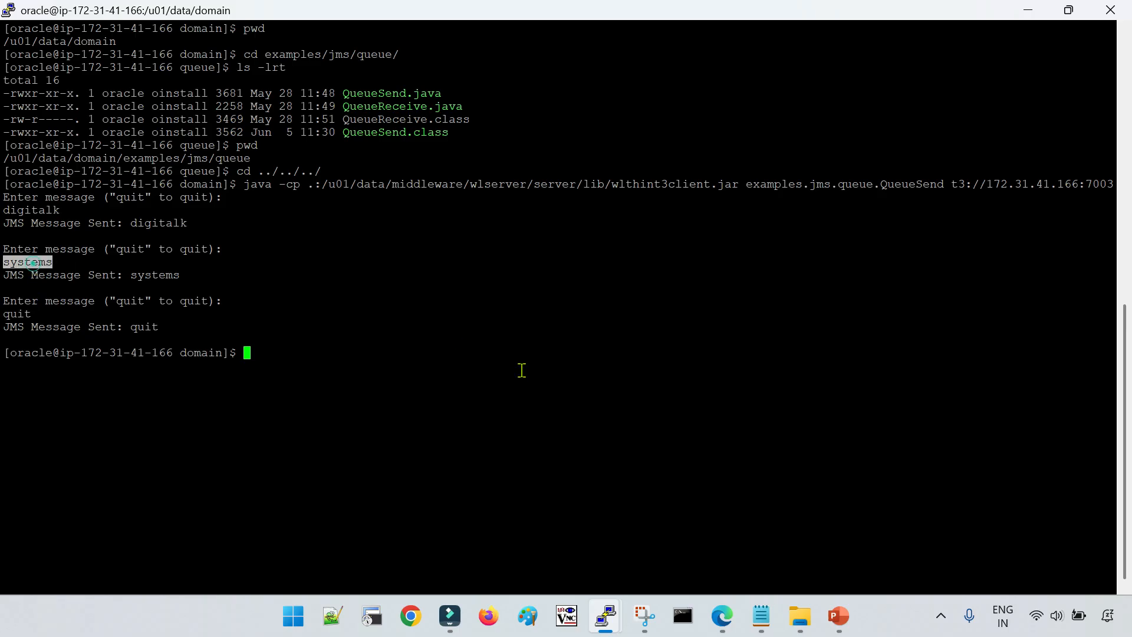
double_click(44, 211)
left_click(720, 617)
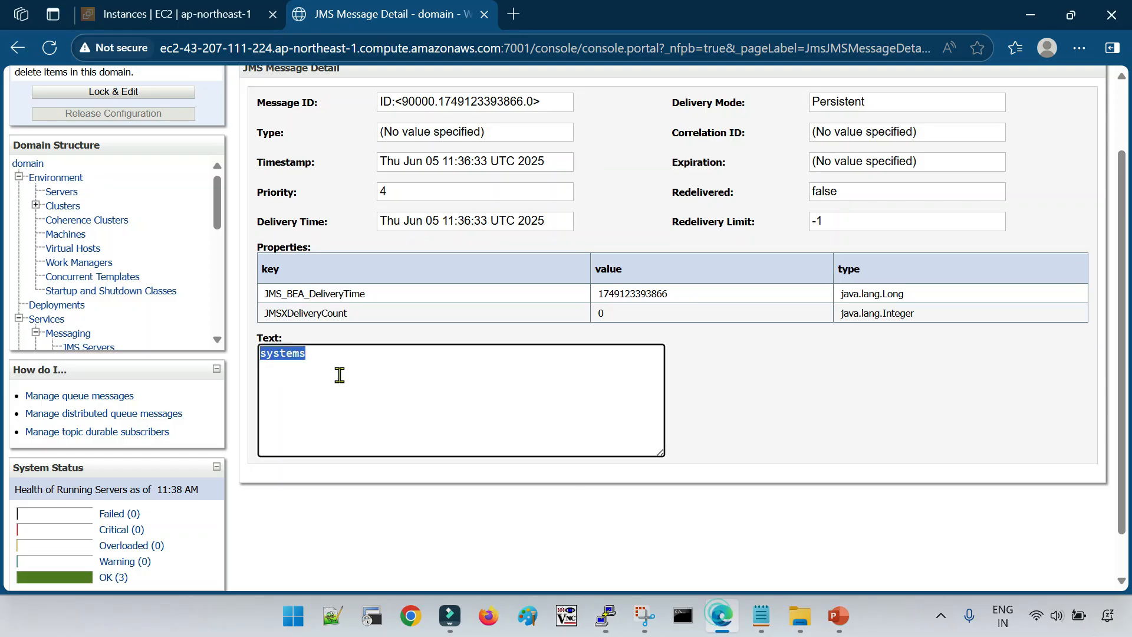
Return to the JMS messages summary and open the message time-stamped Thu Jun 05 11:36:31 UTC 2025 to read its text
scroll(351, 366, "up", 2)
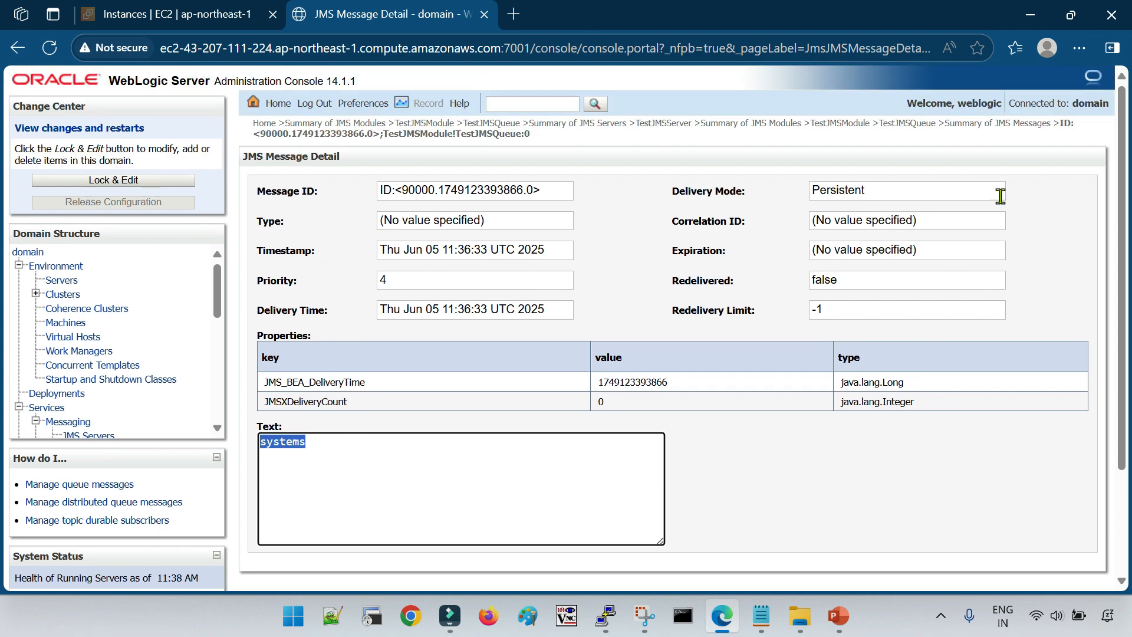
left_click(1030, 129)
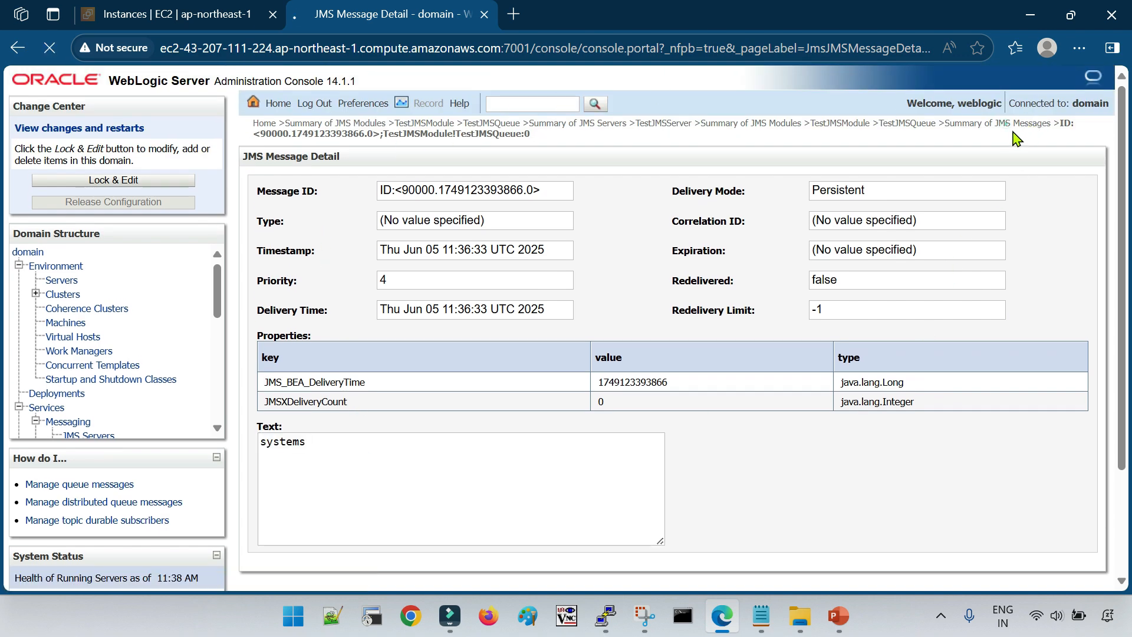
scroll(394, 498, "down", 3)
left_click(407, 435)
double_click(350, 445)
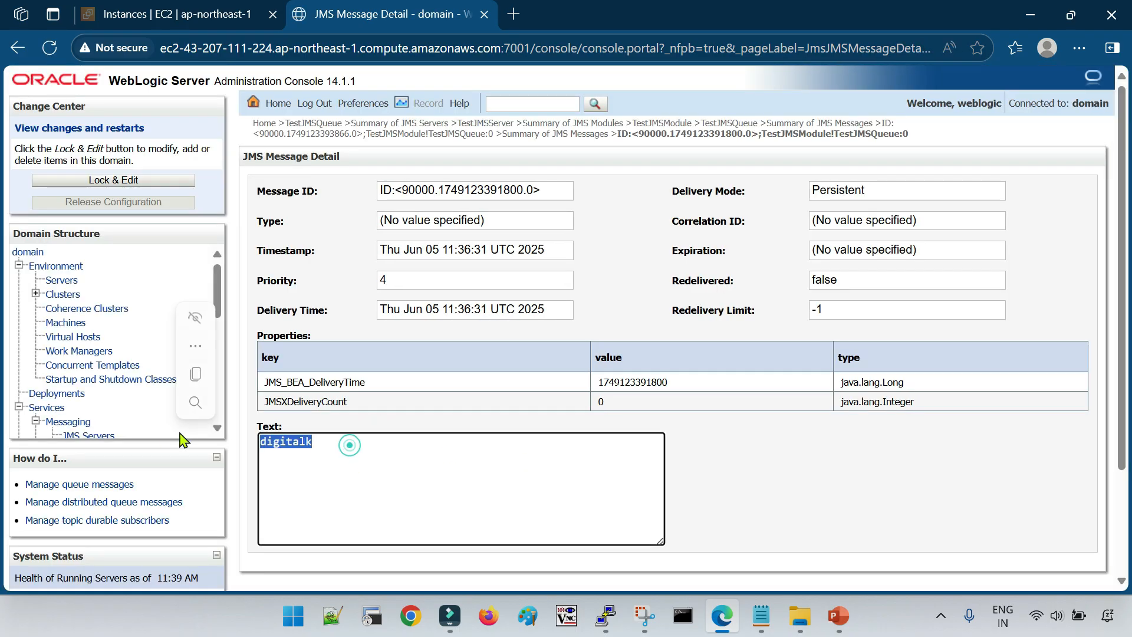
left_click(814, 465)
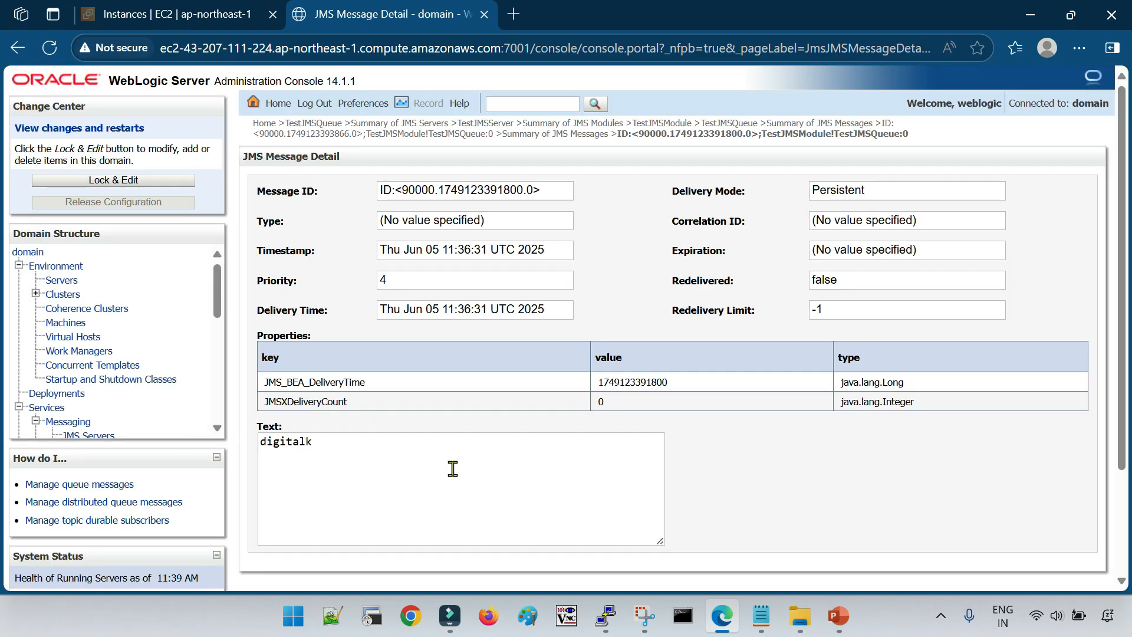
Open the summary of all servers configured in the domain
left_click(66, 281)
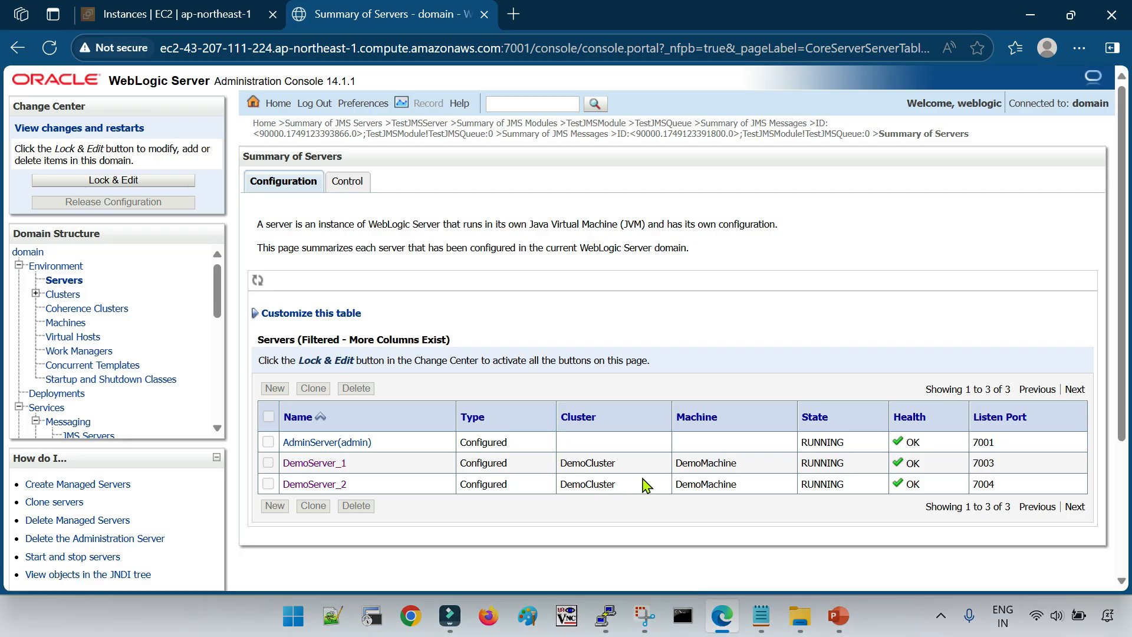
Copy the cd command from the WLST slide in PowerPoint and run it in PuTTY to enter /u01/data/middleware/oracle_common/common/bin/
left_click(836, 616)
scroll(571, 432, "up", 1)
scroll(570, 432, "down", 1)
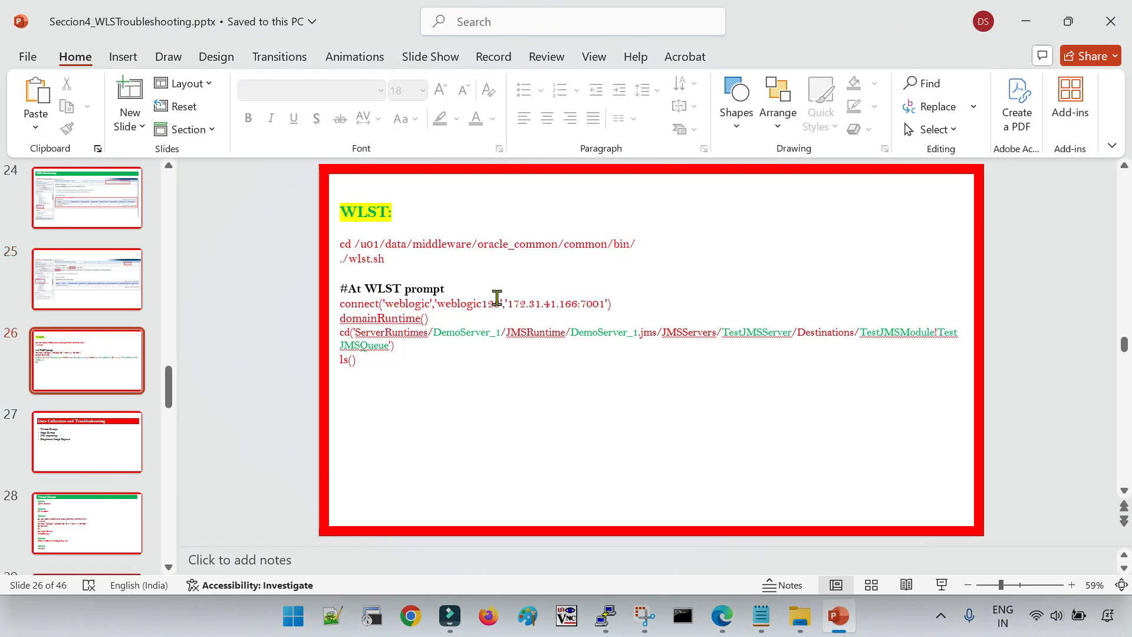
triple_click(479, 248)
key("ctrl+c")
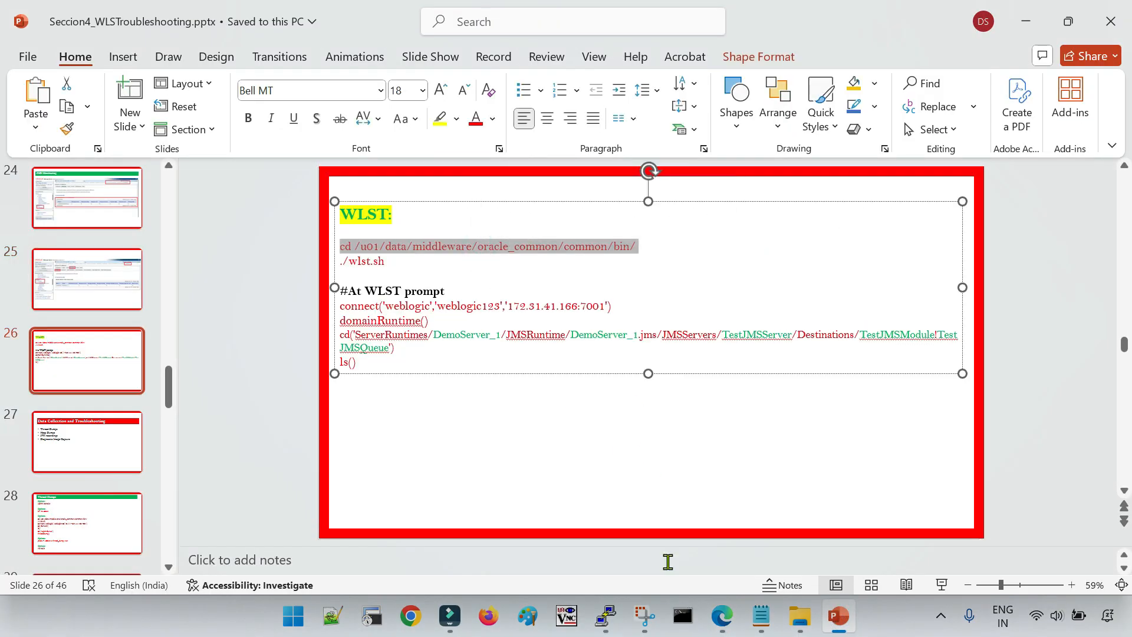
left_click(605, 616)
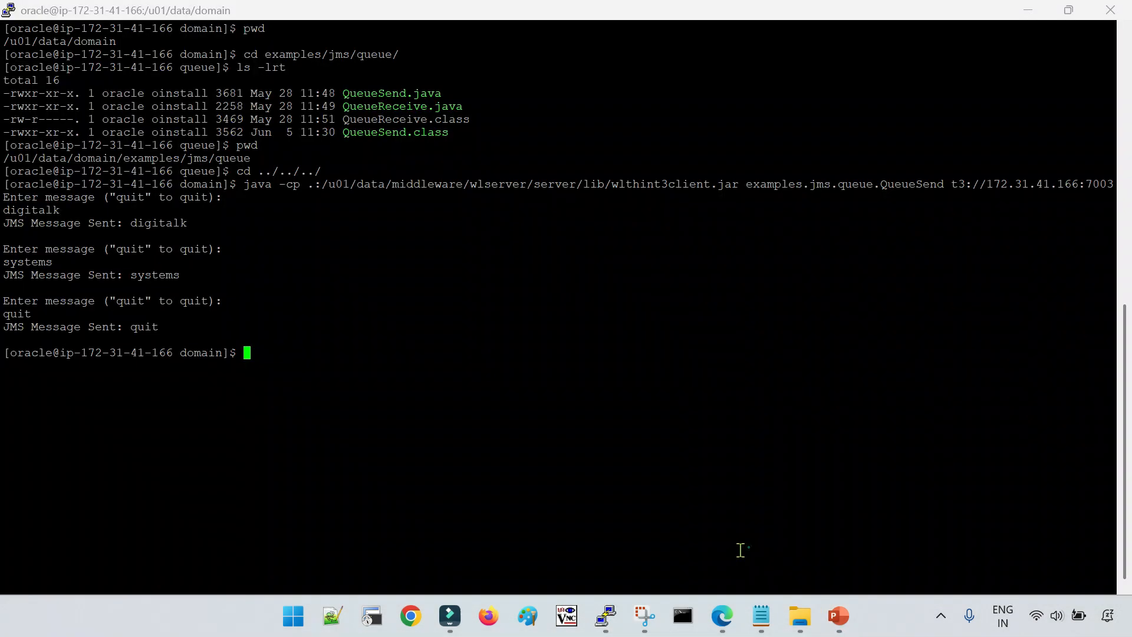
right_click(557, 390)
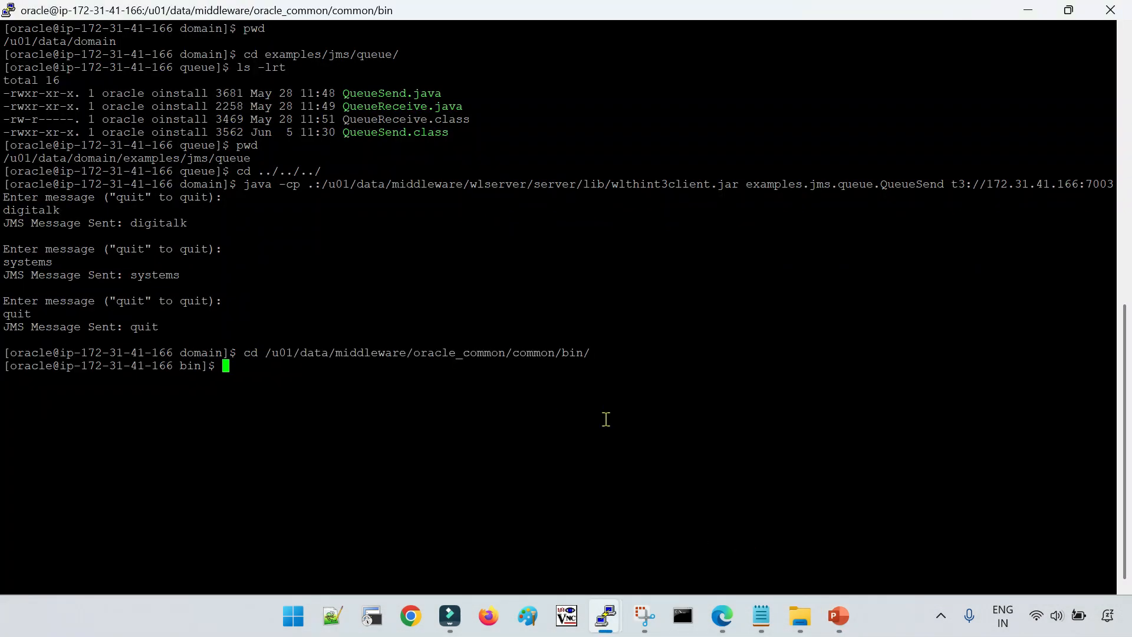
Start the WebLogic Scripting Tool with ./wlst.sh
type("./wlst.sh")
key("Return")
Copy the connect command with username and password from the PowerPoint slide and run it in WLST to connect to 172.31.41.166:7001
key("alt+Tab")
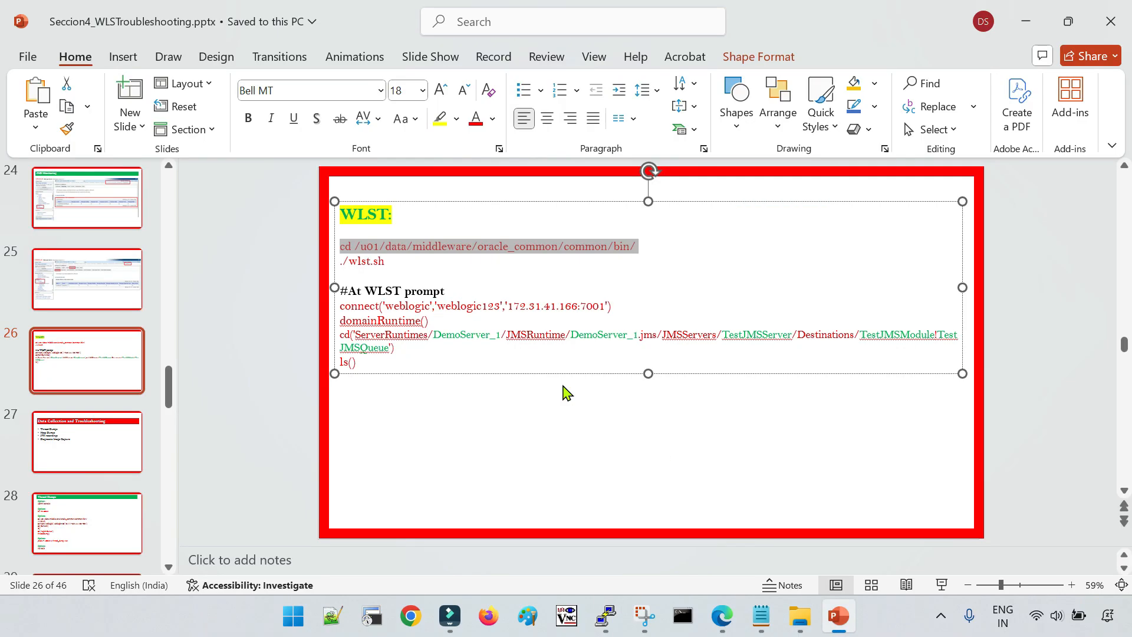
triple_click(480, 306)
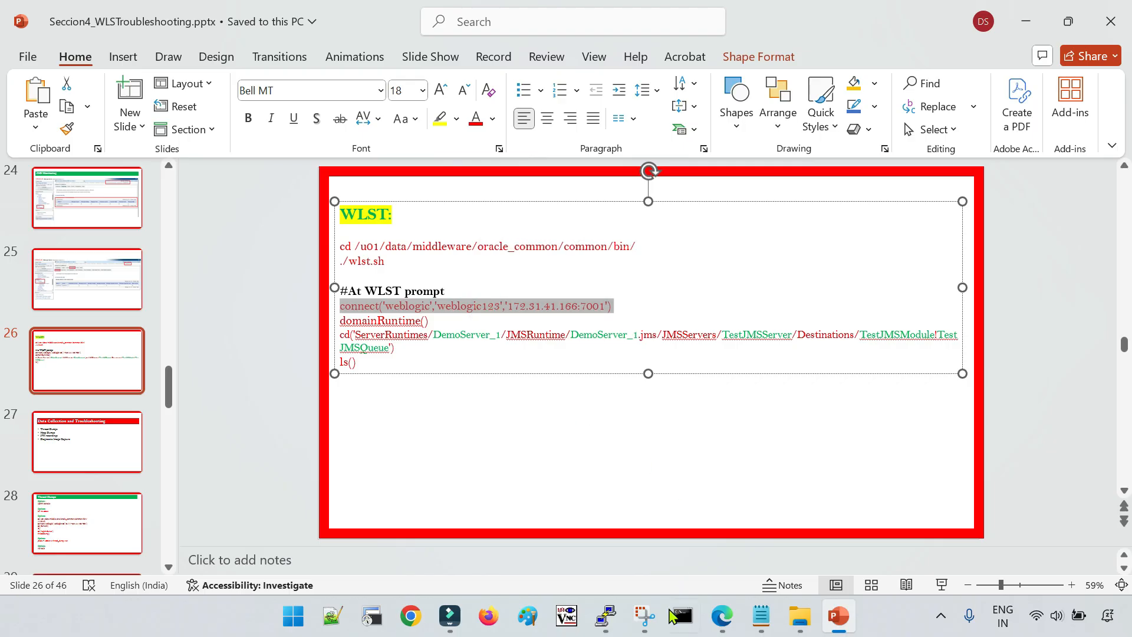
mouse_move(606, 616)
left_click(782, 534)
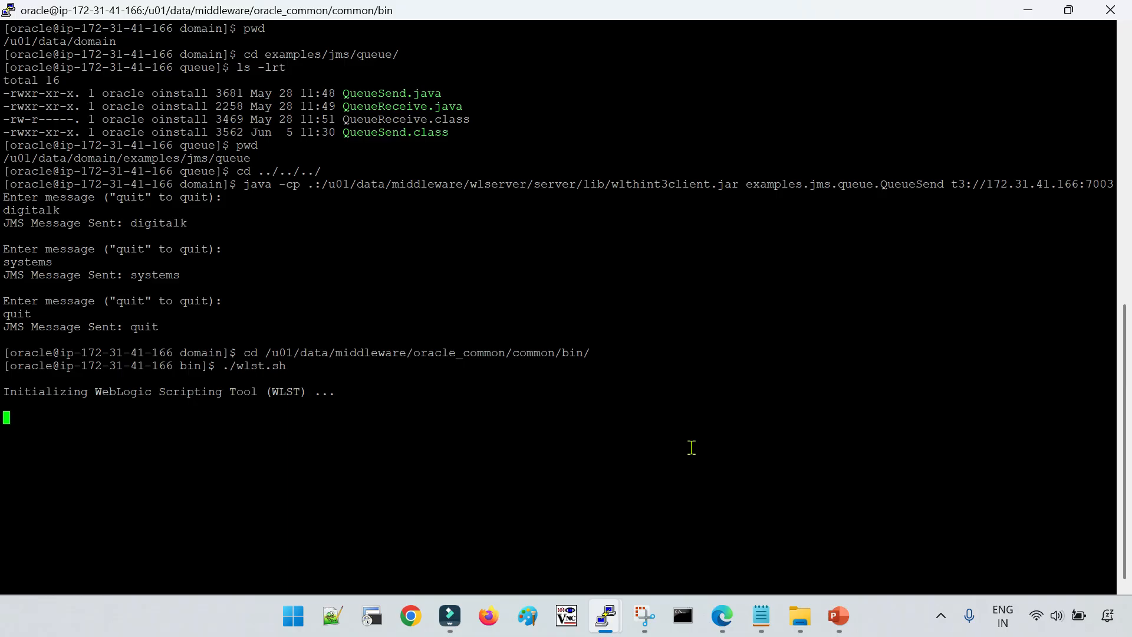
right_click(639, 401)
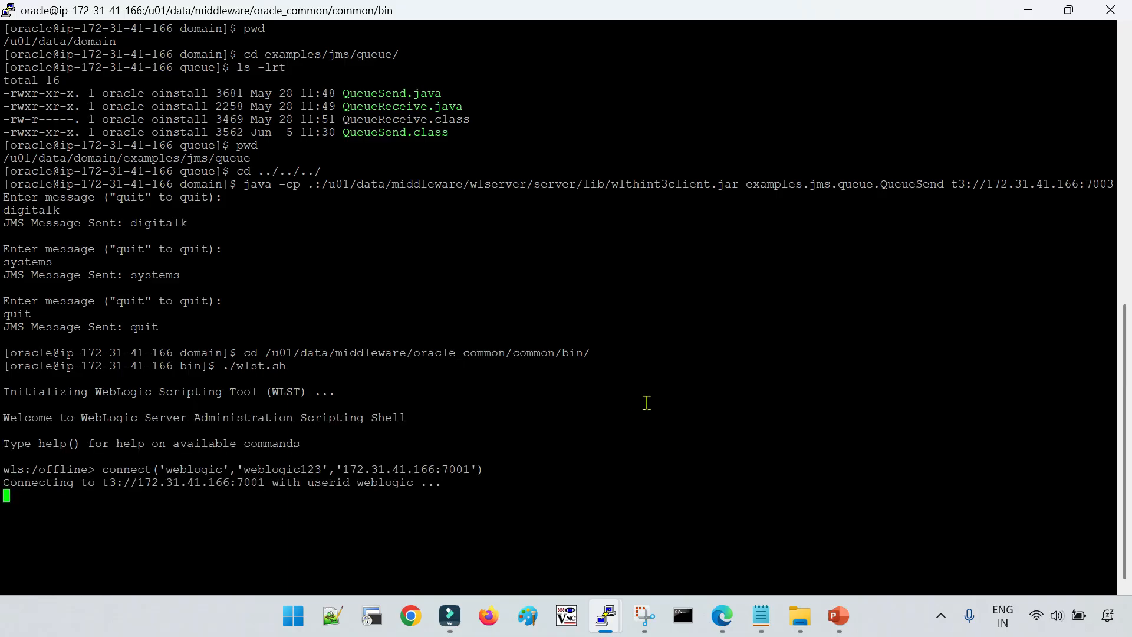
Copy domainRuntime() from the WLST slide in PowerPoint and run it at the WLST prompt in PuTTY
left_click(761, 615)
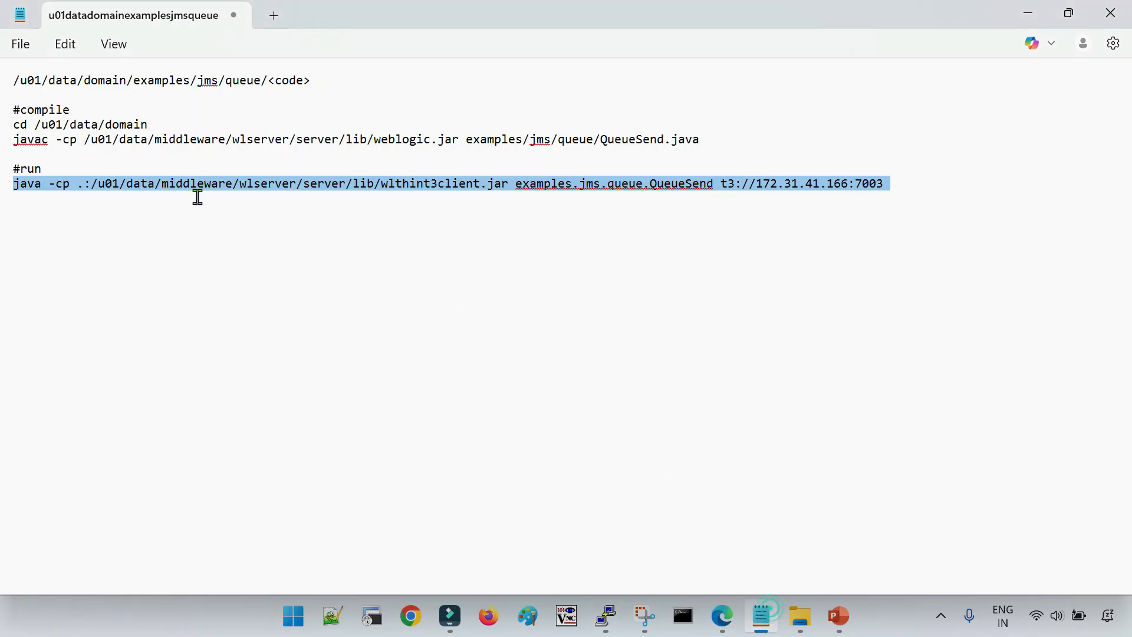
left_click(732, 621)
left_click(838, 615)
left_click(403, 321)
triple_click(403, 321)
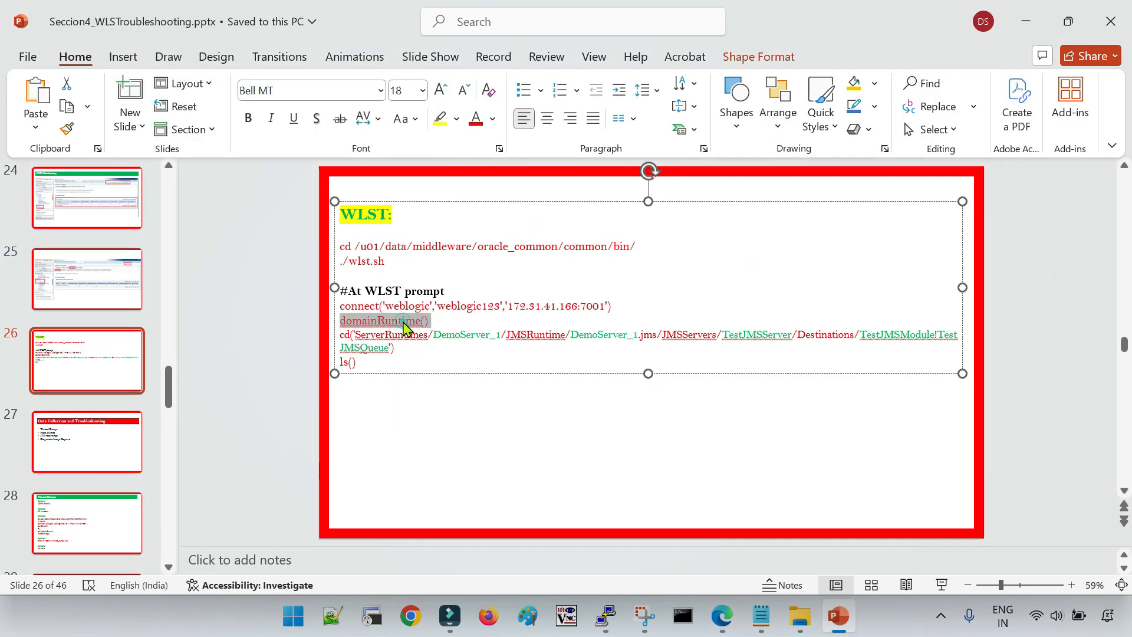
left_click(606, 616)
left_click(741, 552)
right_click(596, 323)
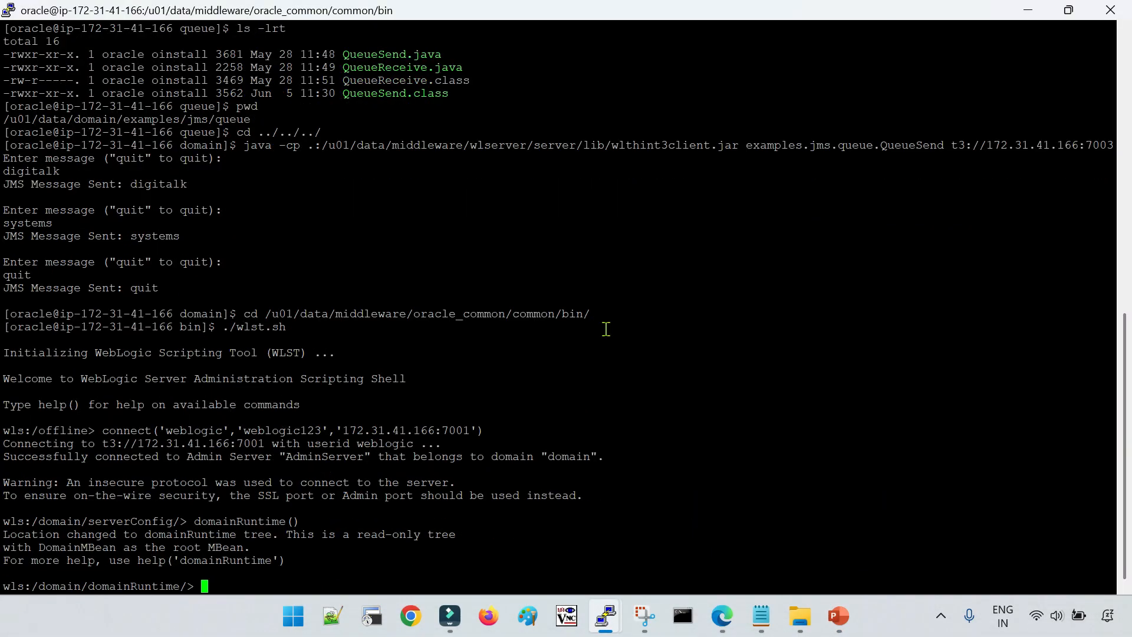
Copy the complete two-line cd command for TestJMSModule!TestJMSQueue from the WLST slide in PowerPoint
left_click(838, 616)
left_click(874, 518)
triple_click(395, 337)
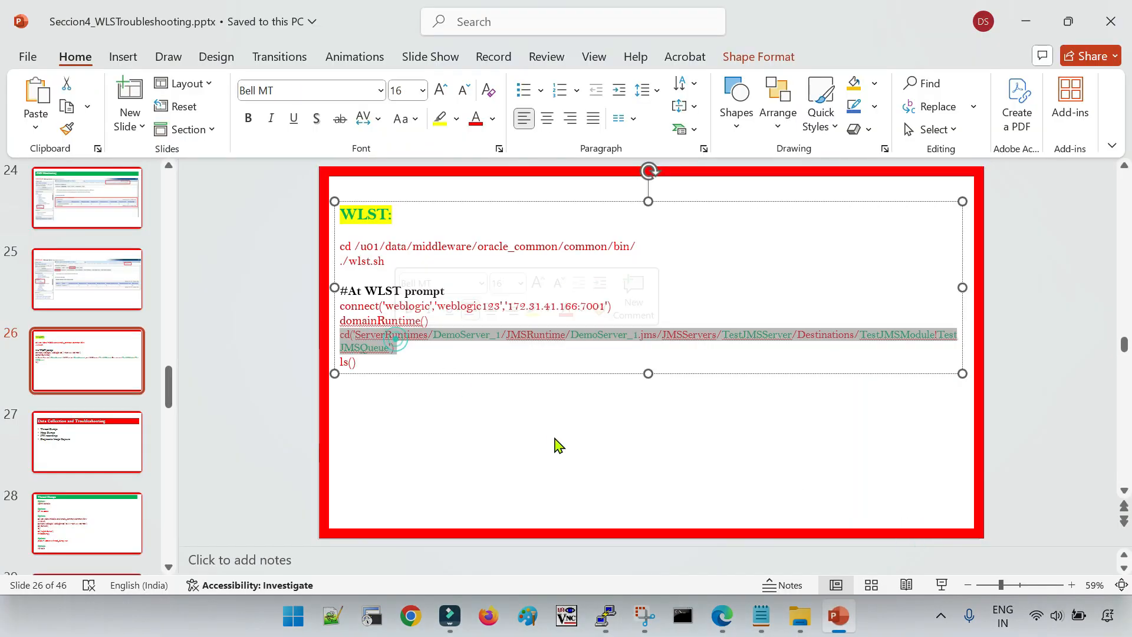
left_click(502, 413)
left_click_drag(341, 334, 935, 334)
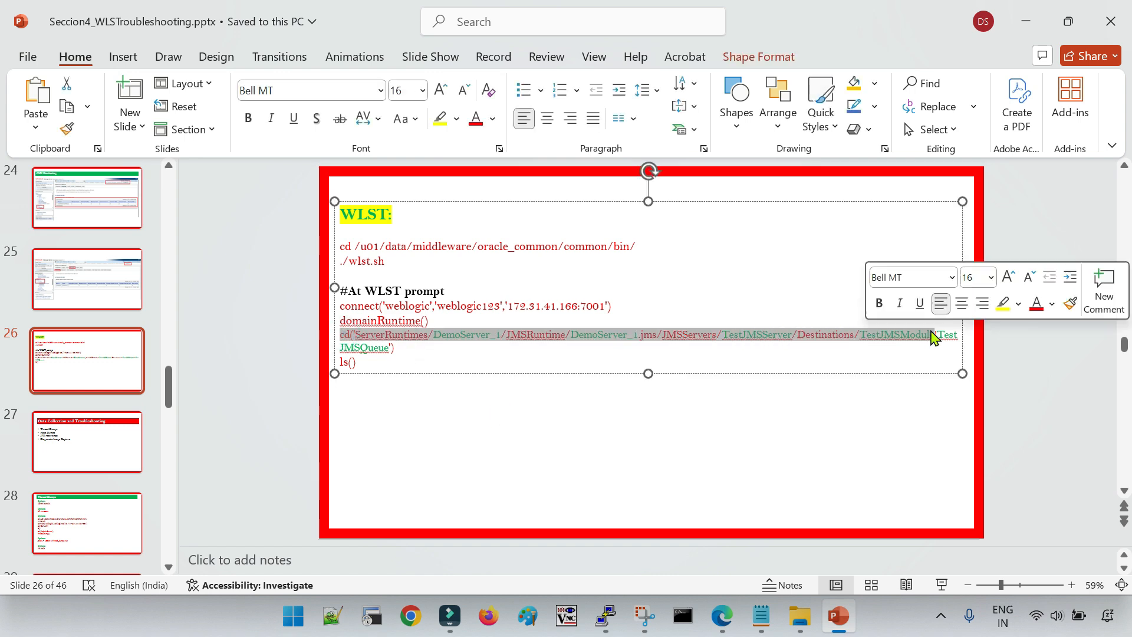
left_click_drag(396, 350, 338, 334)
key("ctrl+c")
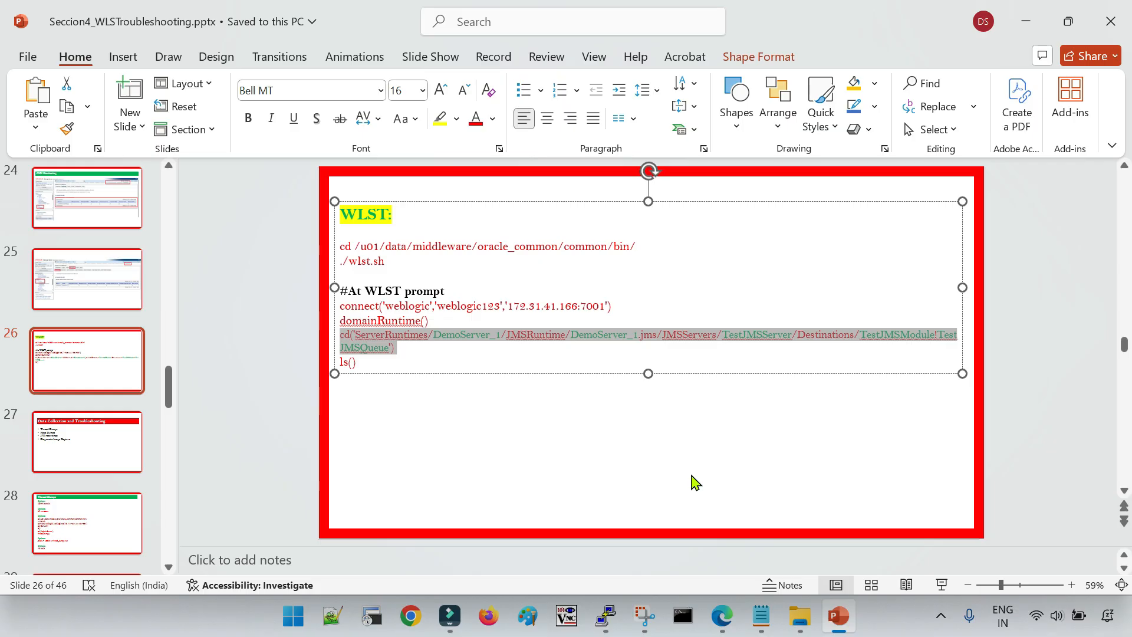
Paste the cd command below the run command in the Notepad notes and copy it from there as a single line
left_click(761, 615)
left_click(372, 300)
key("Return")
key("Return")
key("ctrl+v")
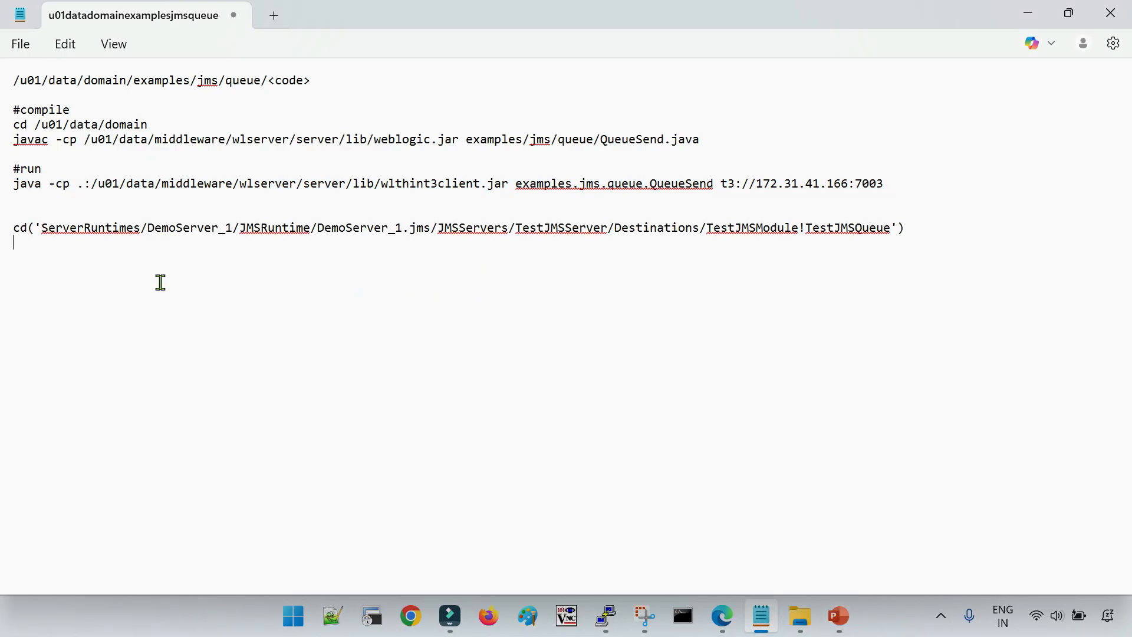
key("shift+Up")
key("ctrl+c")
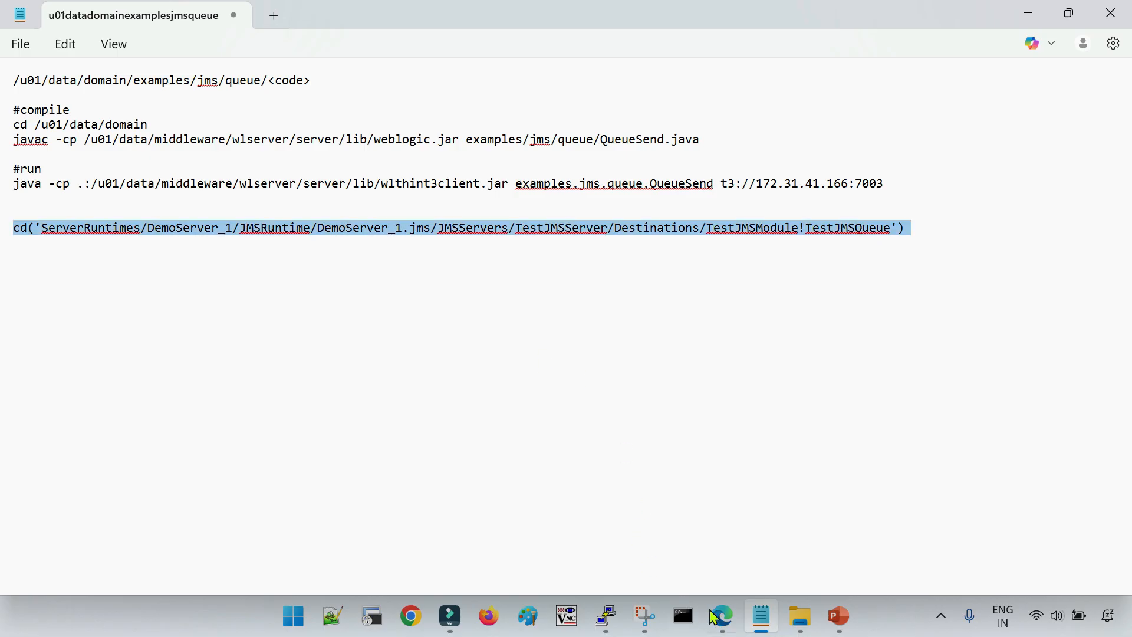
Run the copied cd command in WLST to enter the TestJMSModule!TestJMSQueue destination under TestJMSServer, and list its attributes and operations with ls()
mouse_move(619, 601)
left_click(751, 523)
right_click(671, 358)
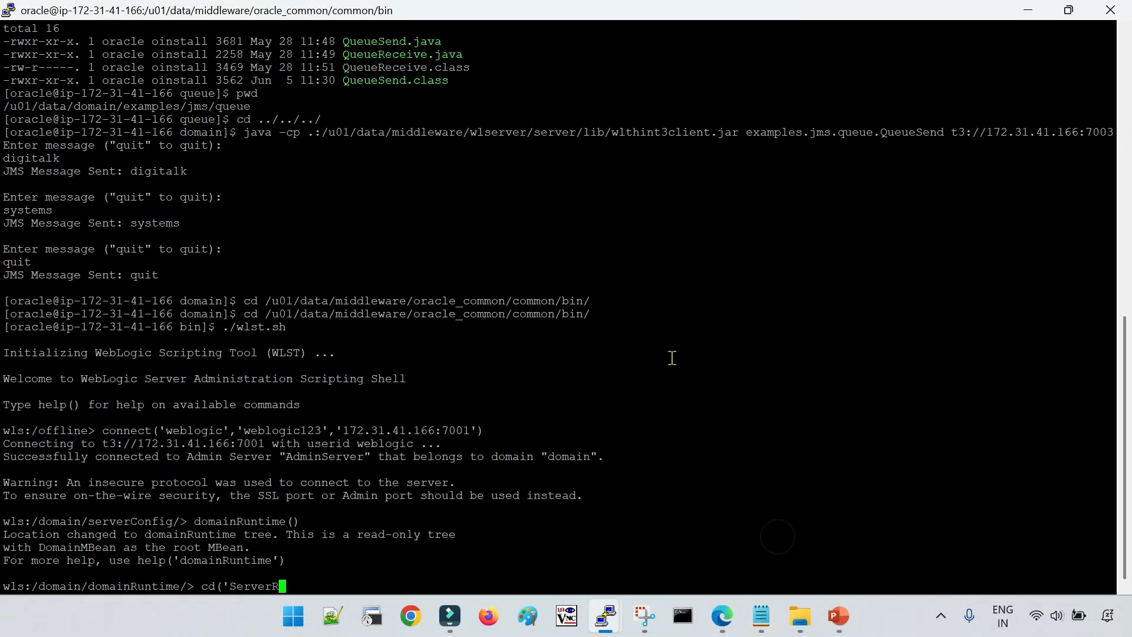
key("Return")
key("Return")
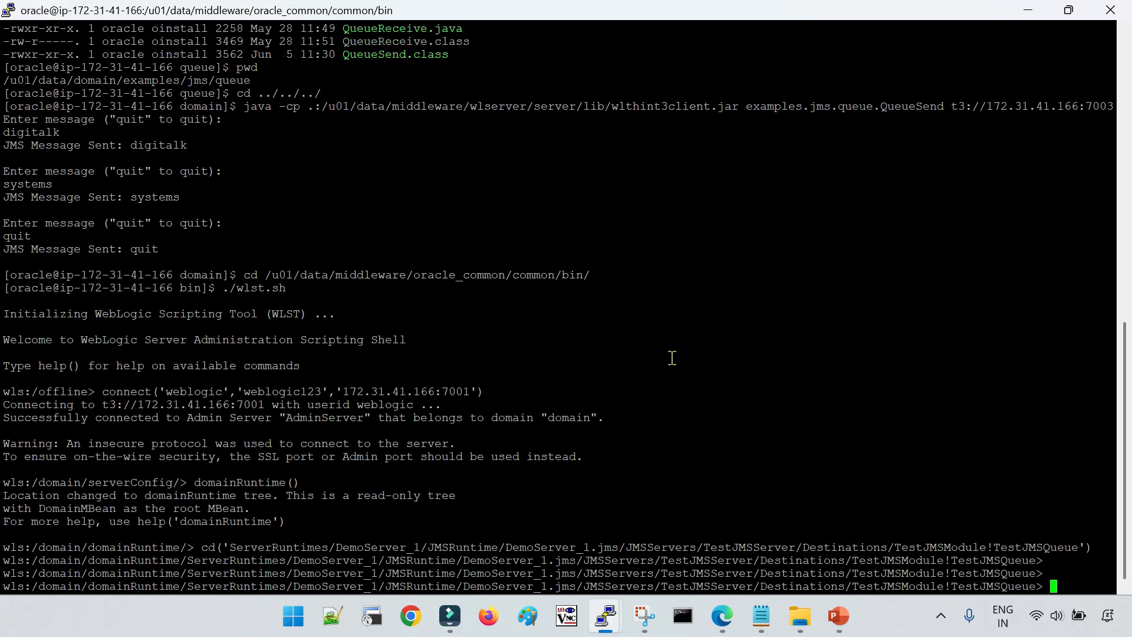
type("ls(")
key("Return")
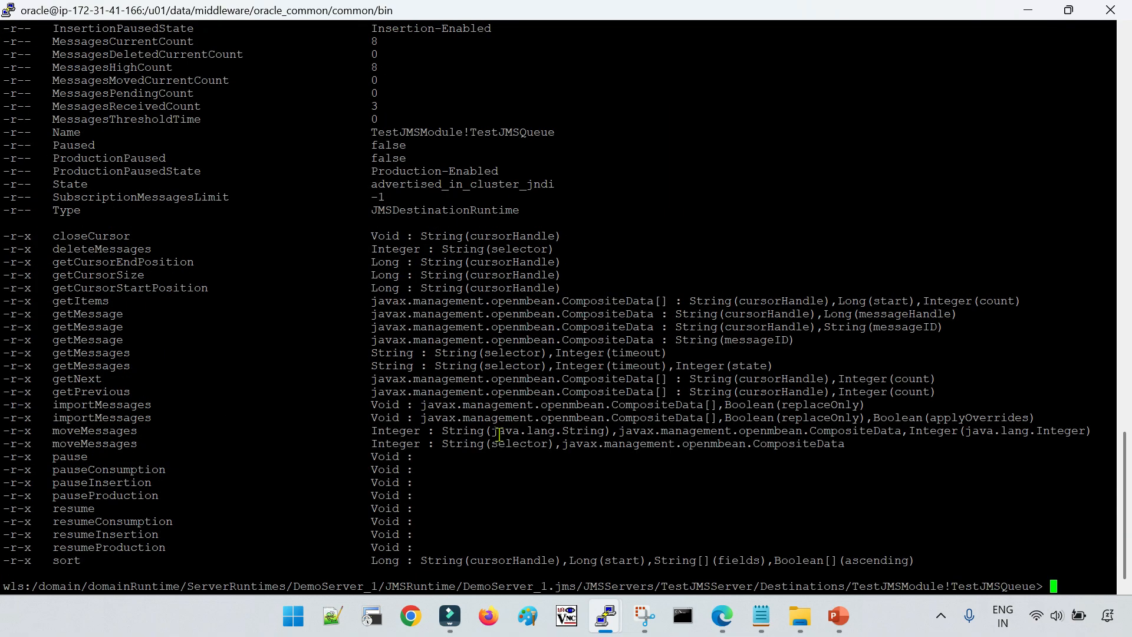
Examine the queue's byte, consumer and message count attributes in the ls() output, and return to the WLST slide in PowerPoint
scroll(504, 436, "up", 7)
scroll(505, 437, "up", 7)
scroll(504, 436, "down", 7)
scroll(505, 436, "up", 7)
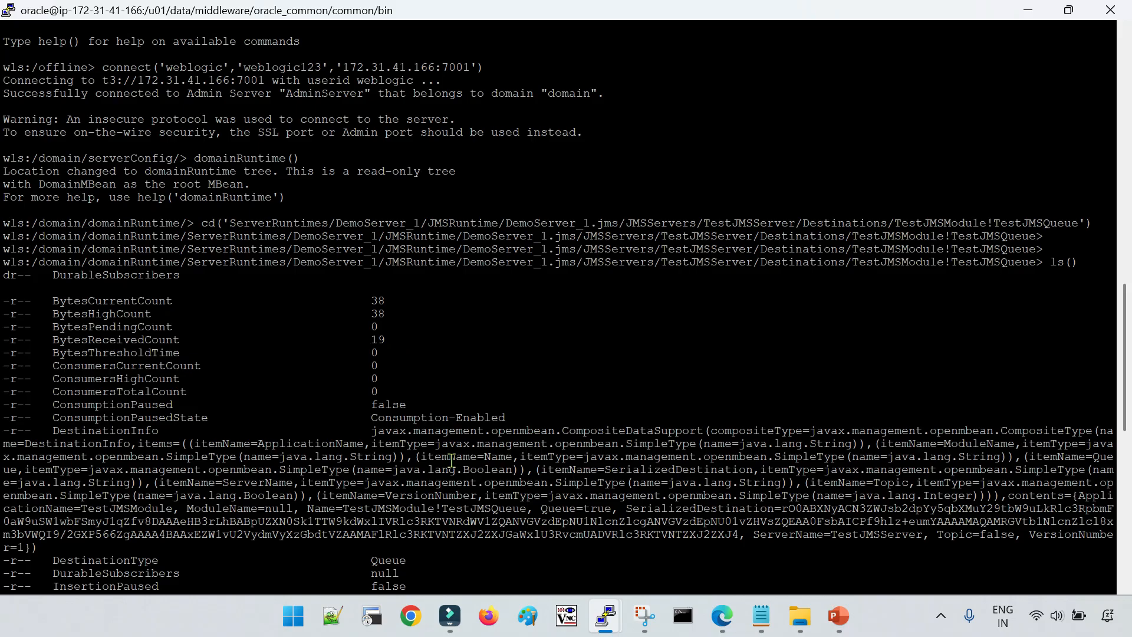
scroll(451, 460, "down", 7)
left_click_drag(59, 328, 371, 329)
left_click_drag(48, 392, 390, 378)
left_click_drag(39, 275, 490, 483)
scroll(490, 483, "up", 7)
left_click_drag(43, 297, 462, 386)
scroll(396, 387, "down", 15)
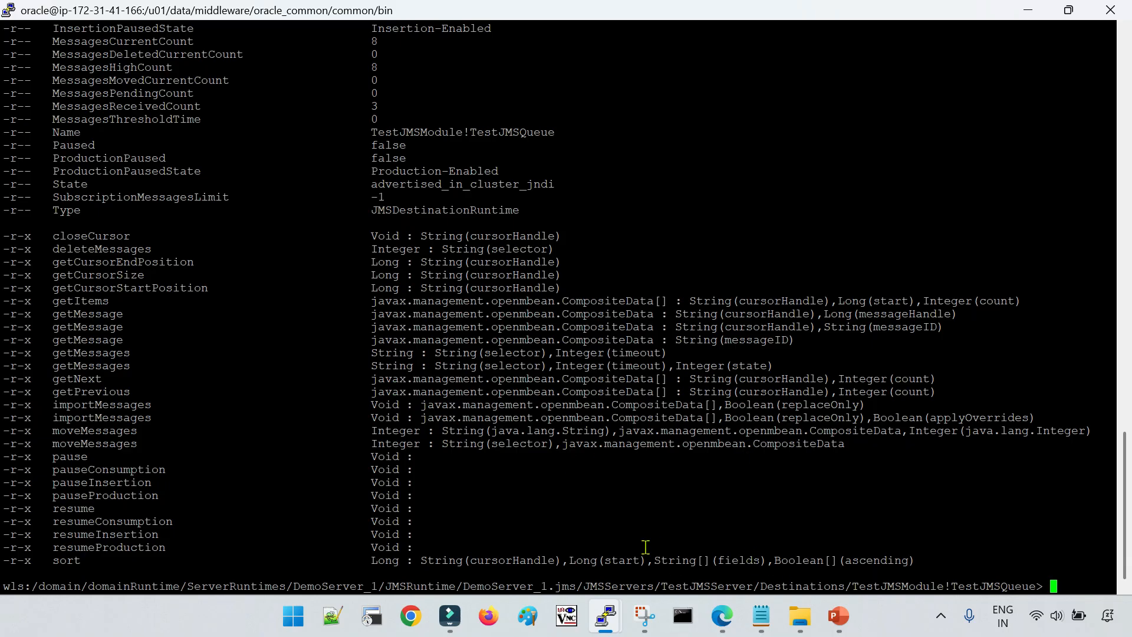
left_click(838, 616)
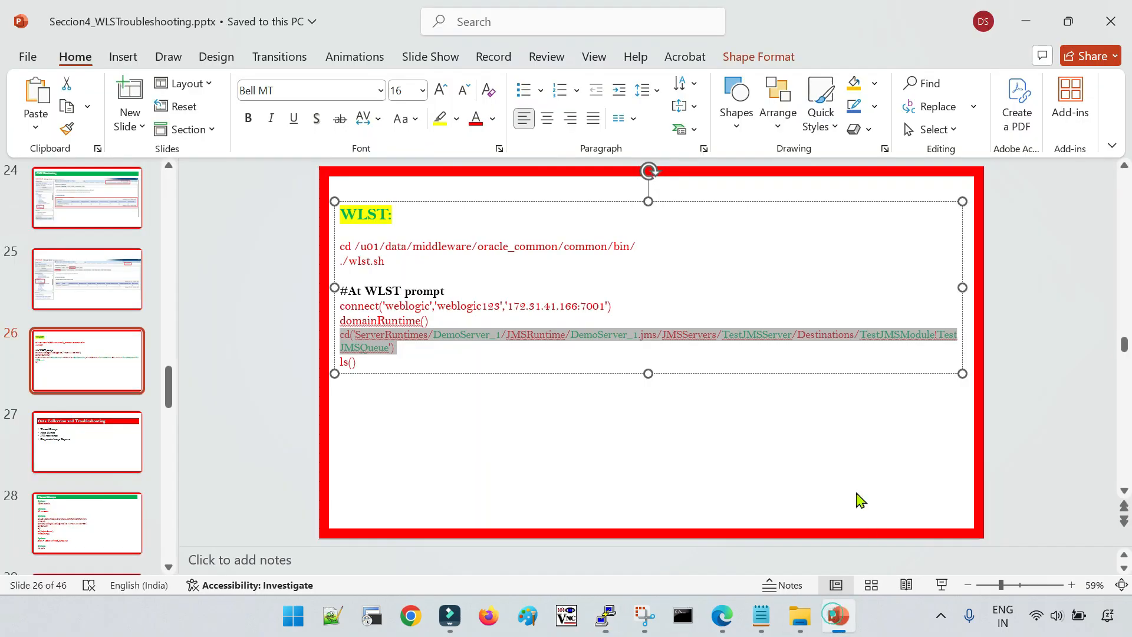